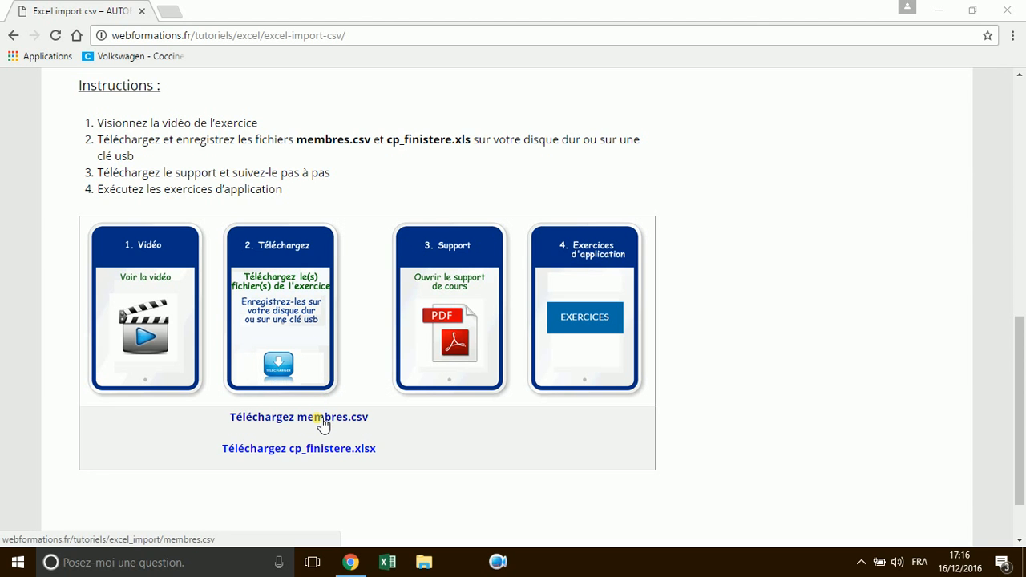
Step: Download membres.csv and cp_finistere.xlsx from the exercise page and open membres.csv in Excel
left_click(321, 418)
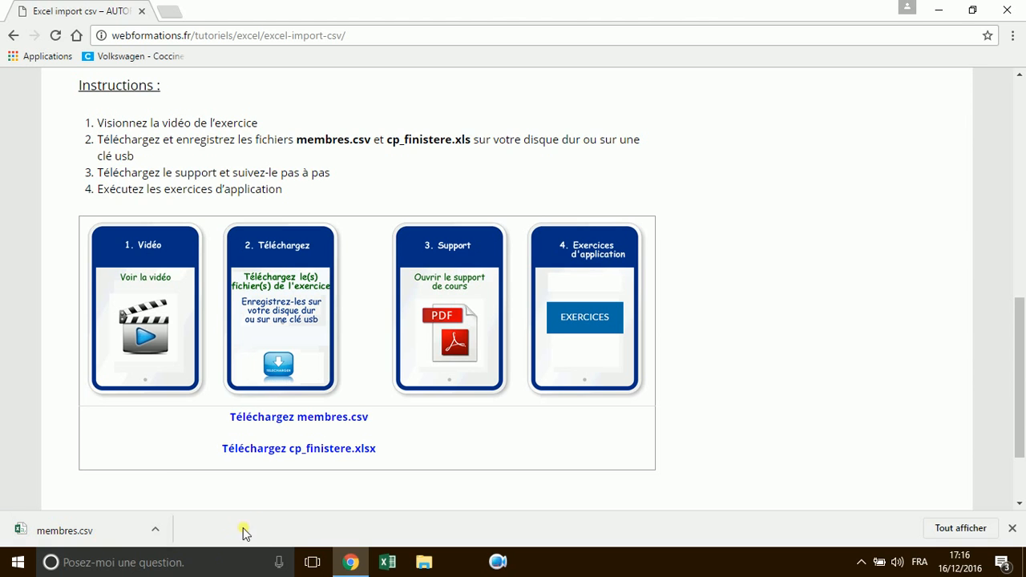
left_click(339, 454)
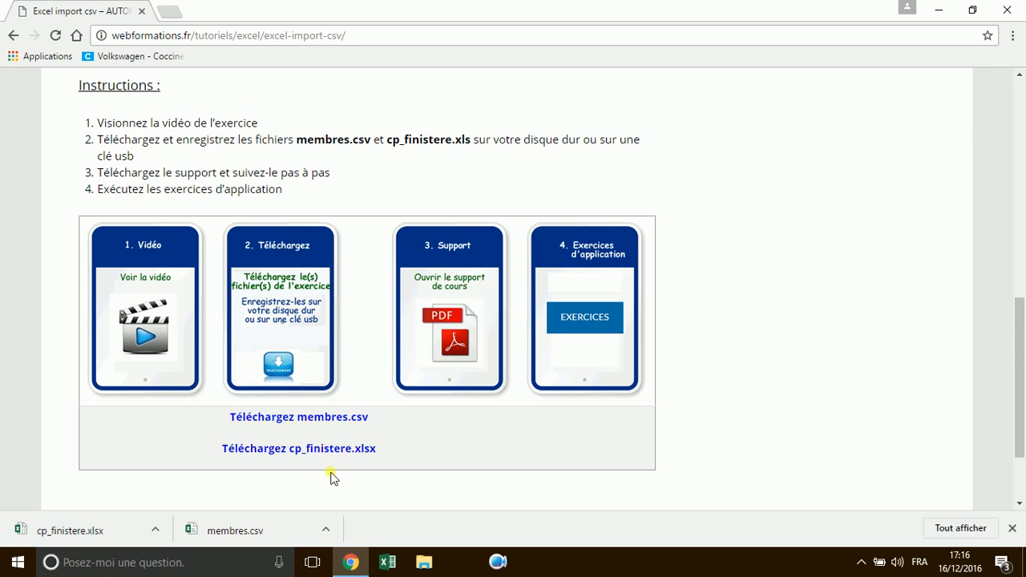
left_click(325, 531)
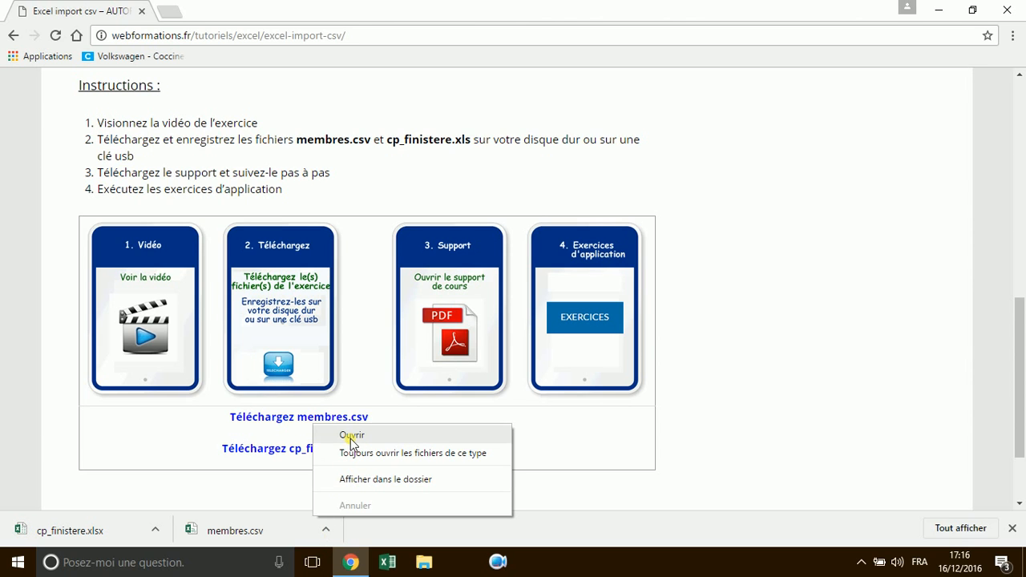
left_click(350, 436)
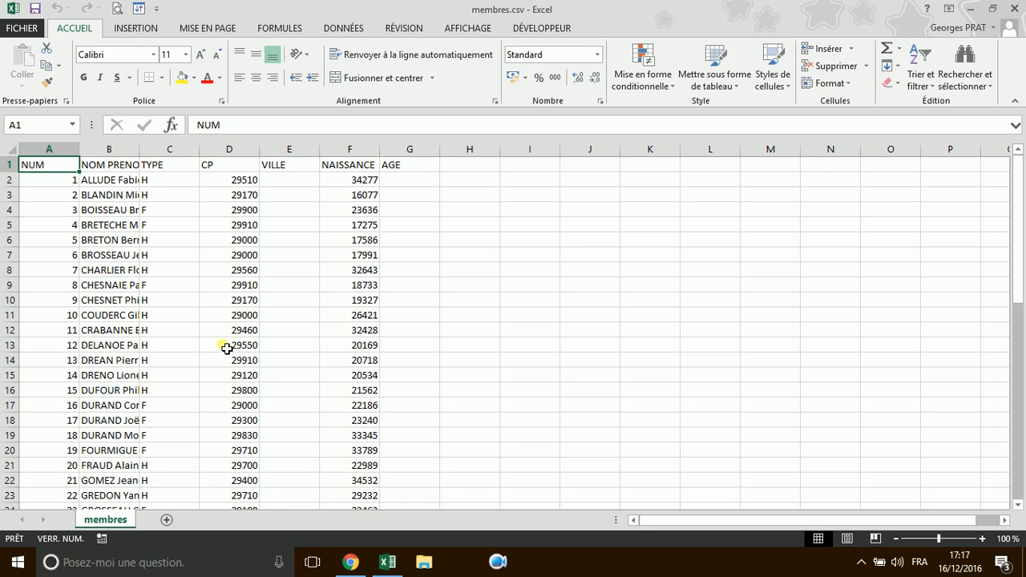
Step: Convert the data range A1:G53 into a table with headers
left_click(143, 31)
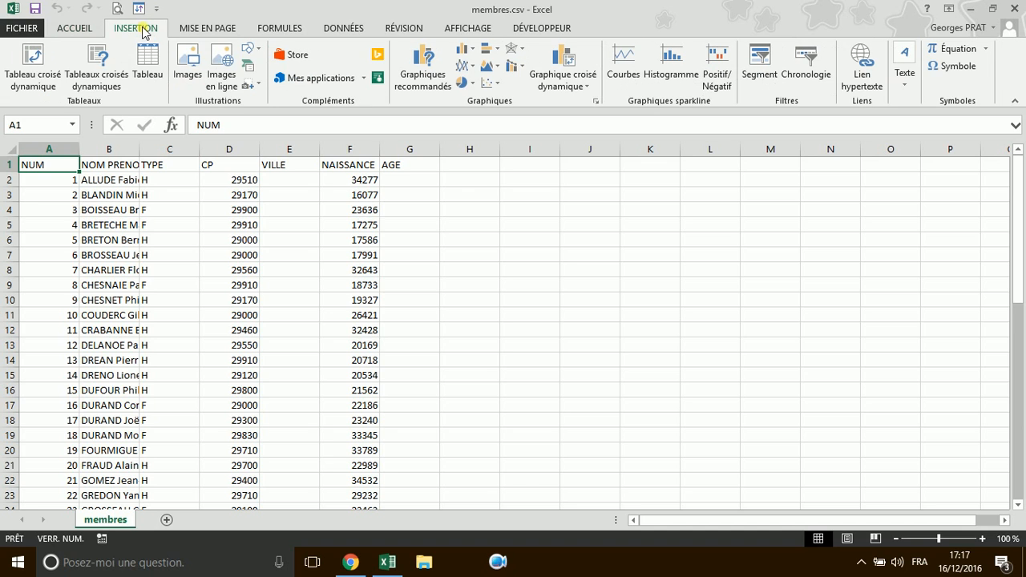
left_click(151, 70)
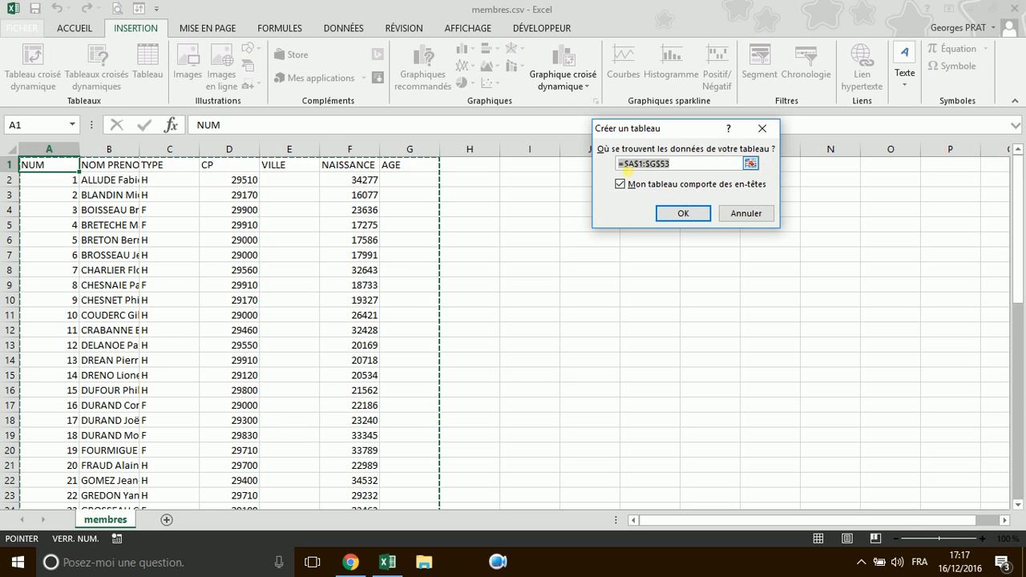
left_click(683, 214)
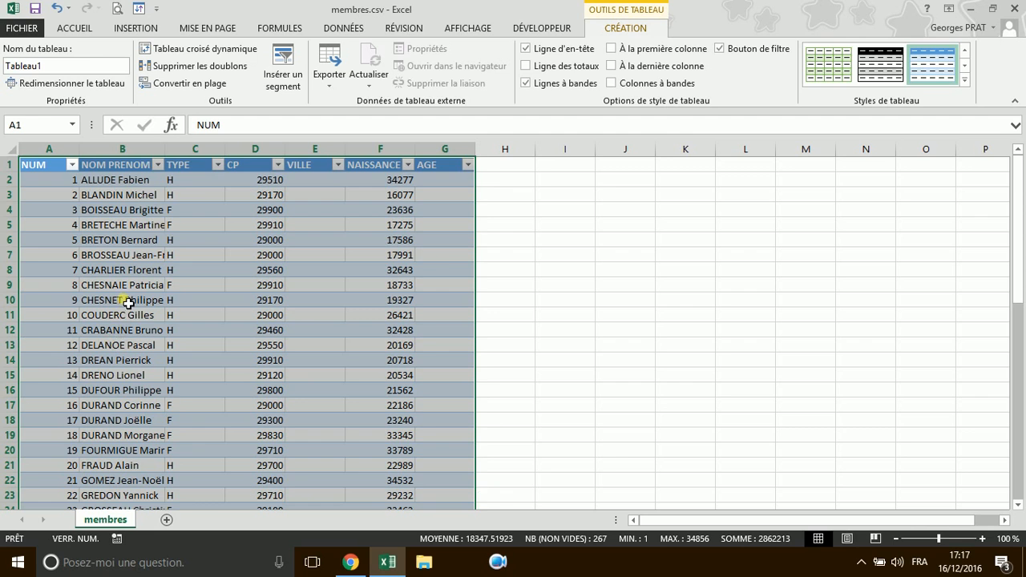
Step: Sort the table by NOM PRENOM from A to Z and fit that column's width to its contents
left_click(119, 258)
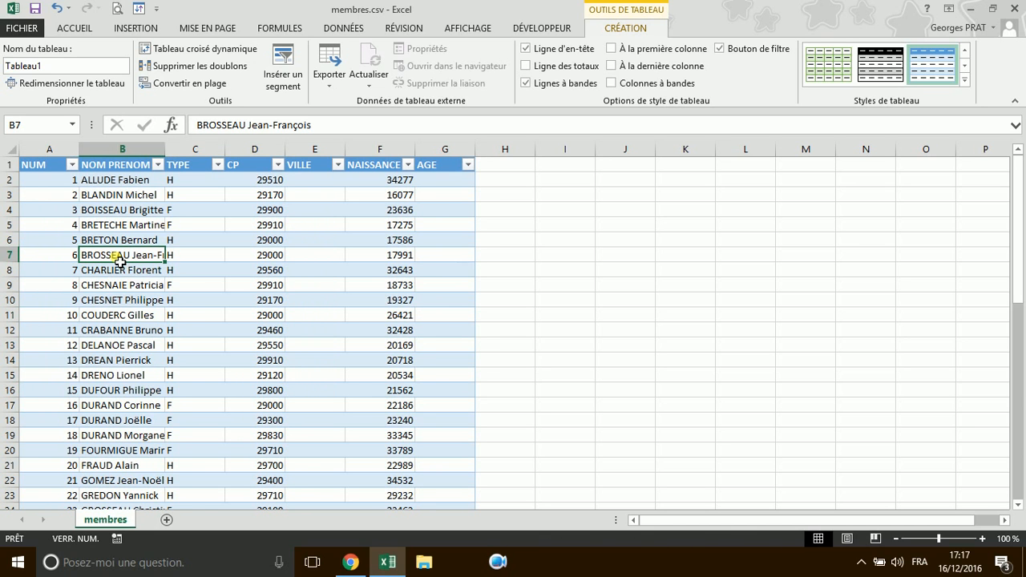
left_click(75, 28)
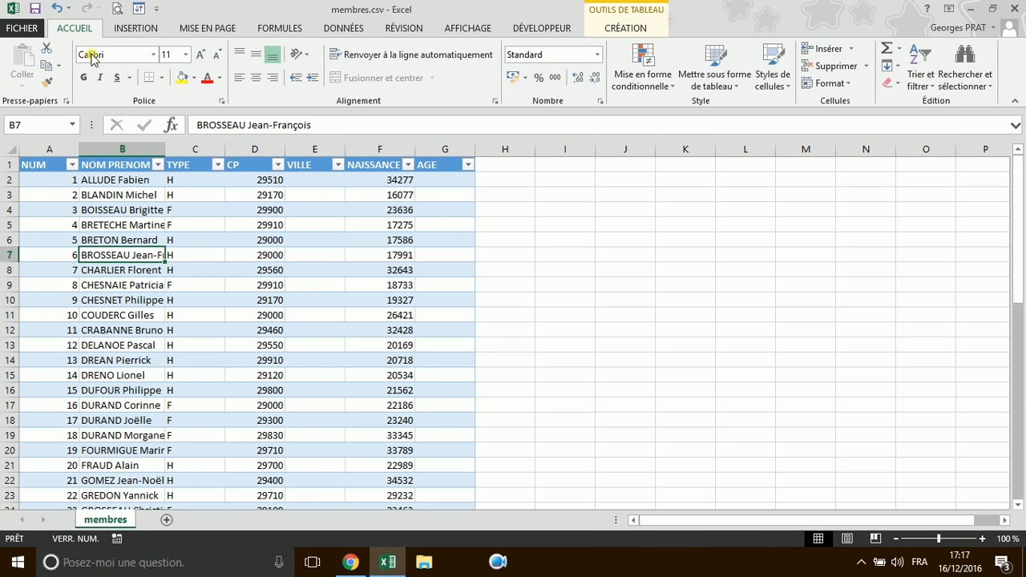
left_click(922, 86)
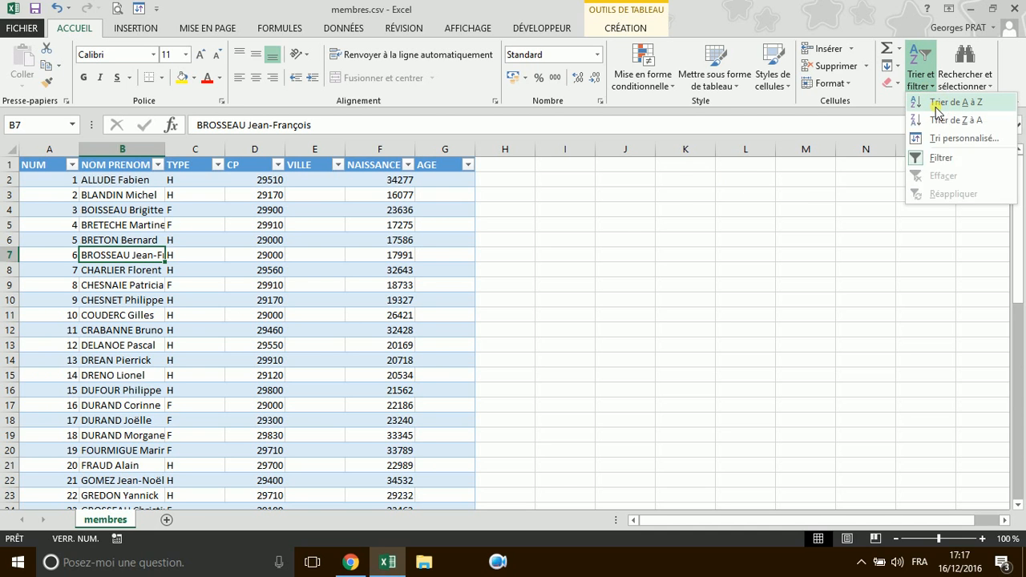
left_click(954, 103)
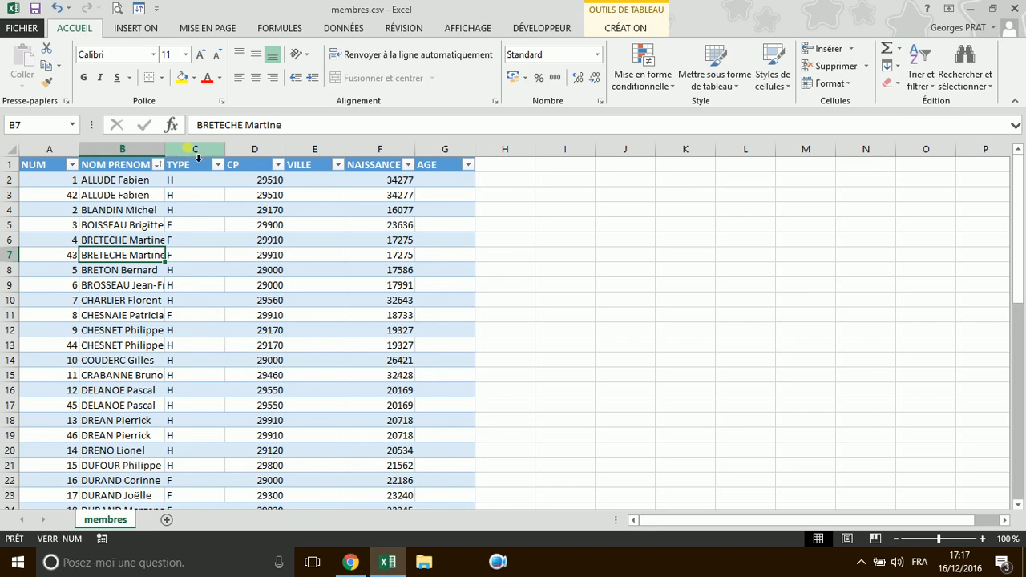
double_click(168, 154)
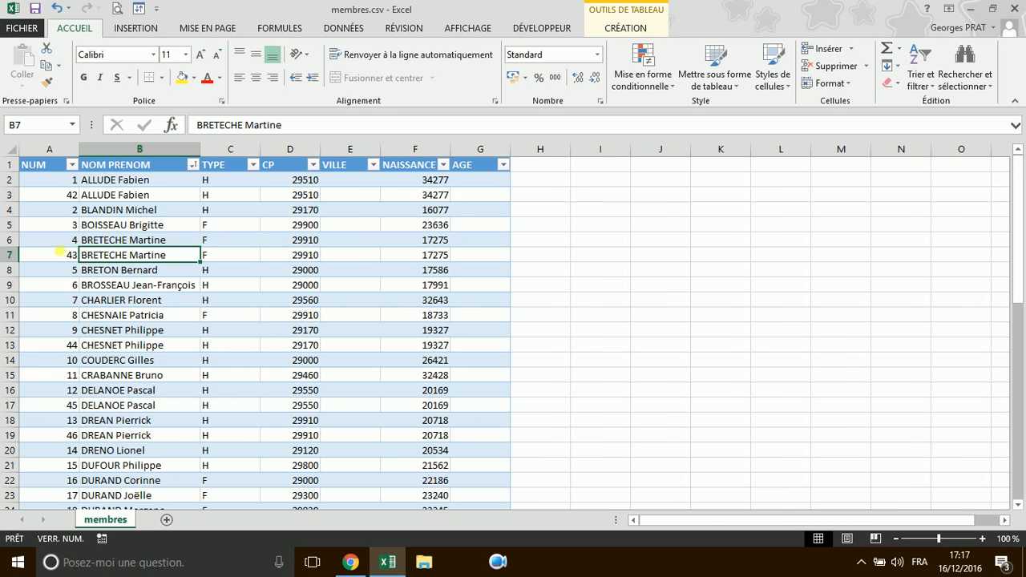
Step: Examine the sorted member list for repeated entries, highlighting rows 6–7 and rows 16–17
left_click_drag(9, 239, 11, 255)
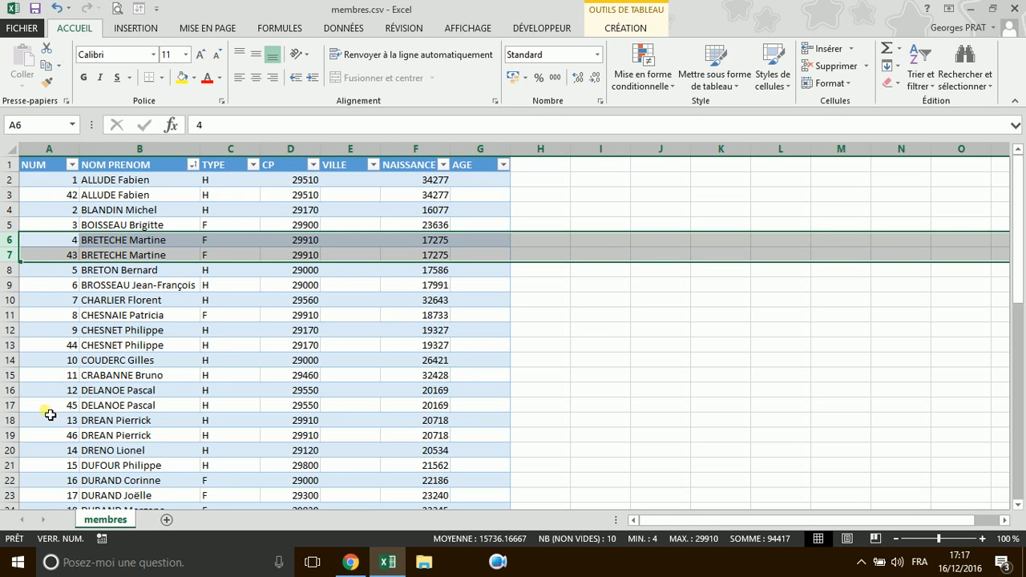
left_click(11, 375)
left_click_drag(11, 392, 11, 407)
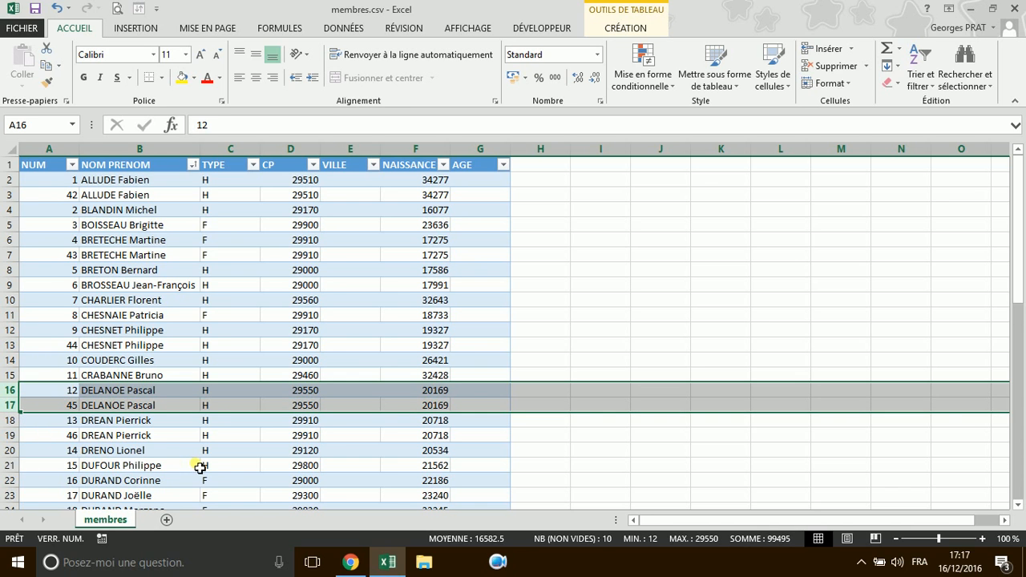
scroll(199, 465, "down", 1)
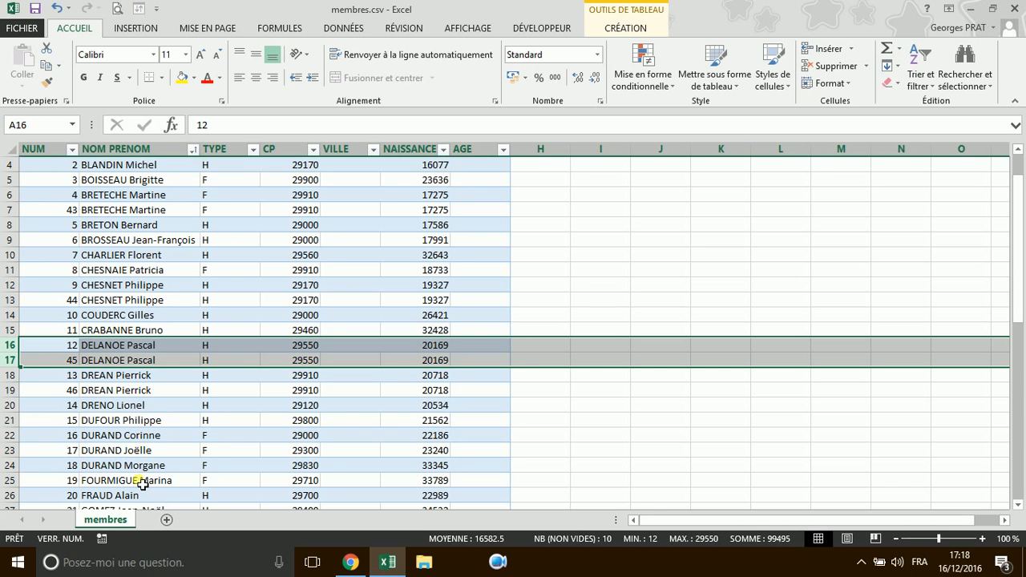
scroll(133, 454, "up", 1)
scroll(133, 449, "up", 1)
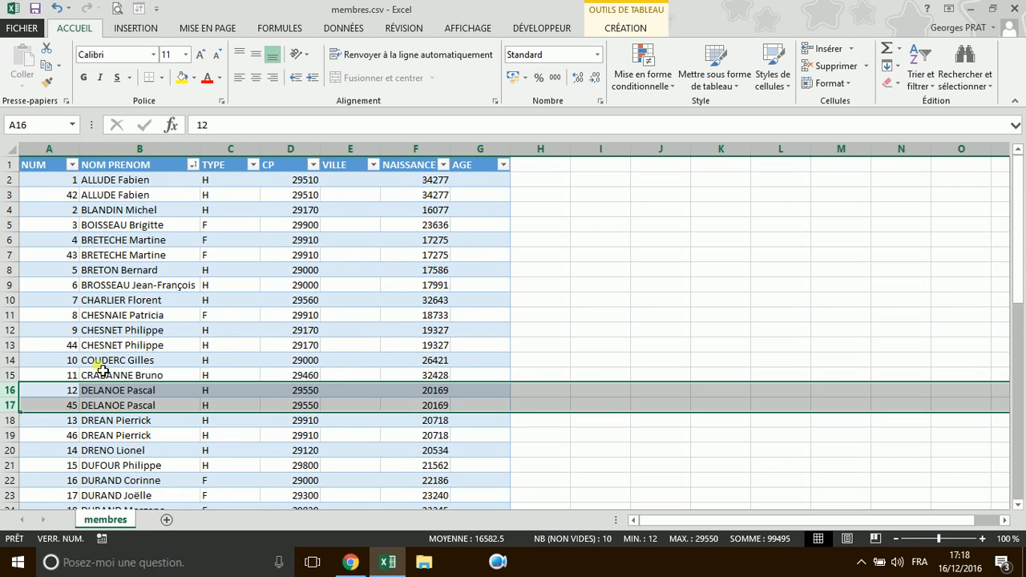
Step: Remove the table's duplicate rows by comparing every column except NUM
left_click(116, 286)
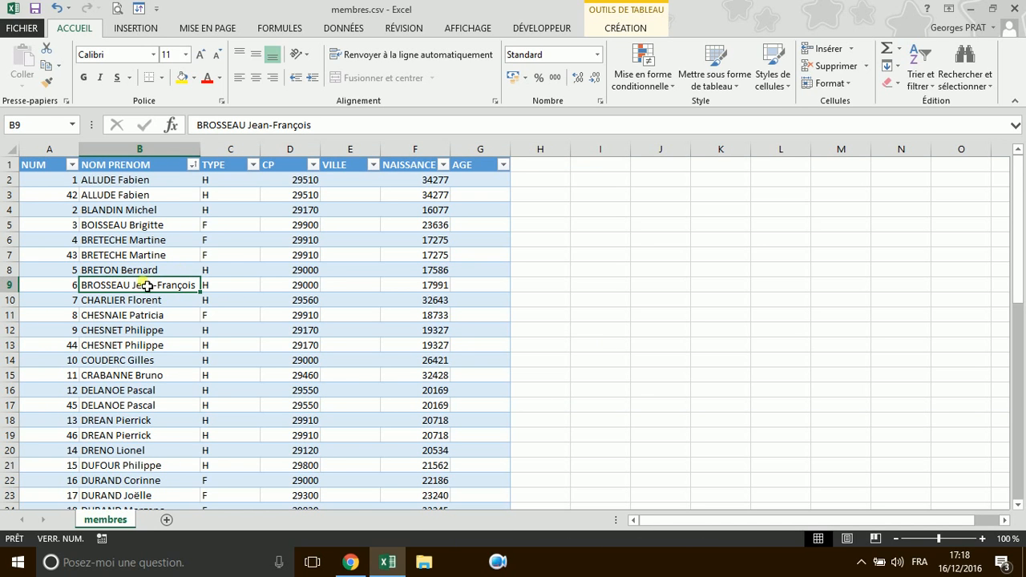
left_click(631, 14)
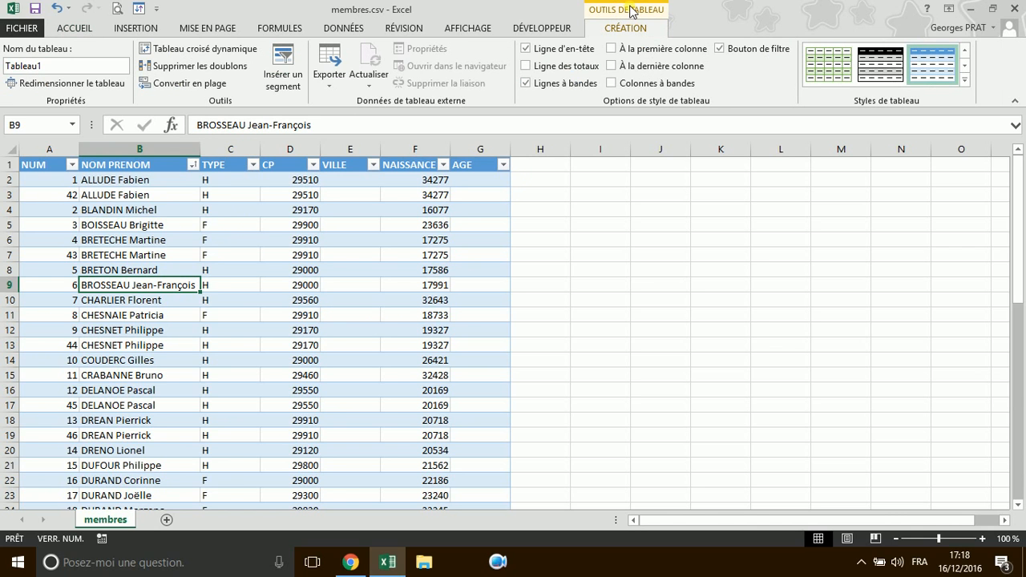
left_click(186, 71)
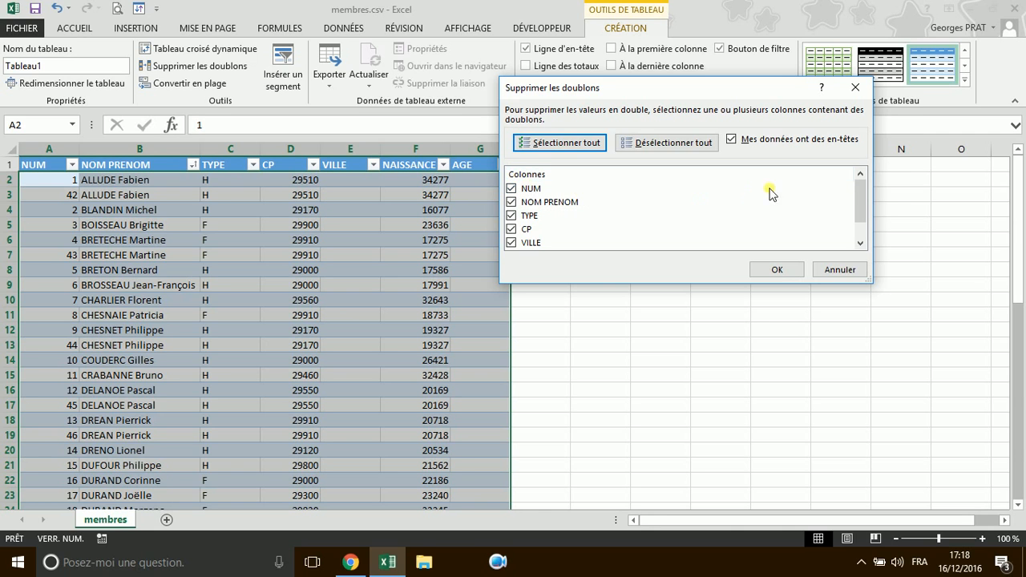
mouse_move(860, 192)
left_mouse_down()
mouse_move(861, 223)
mouse_move(861, 194)
left_mouse_up()
left_click(510, 189)
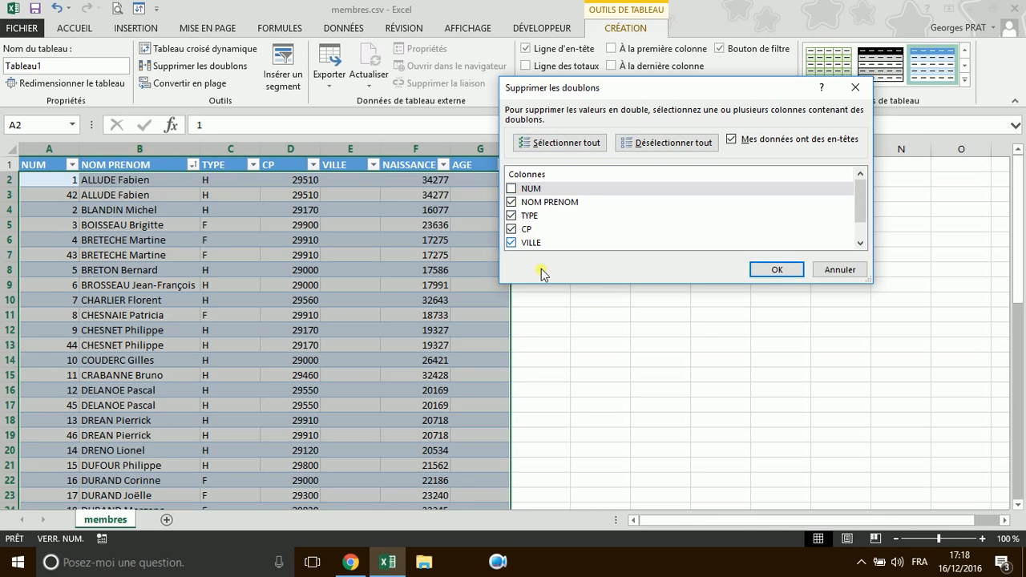
left_click(776, 269)
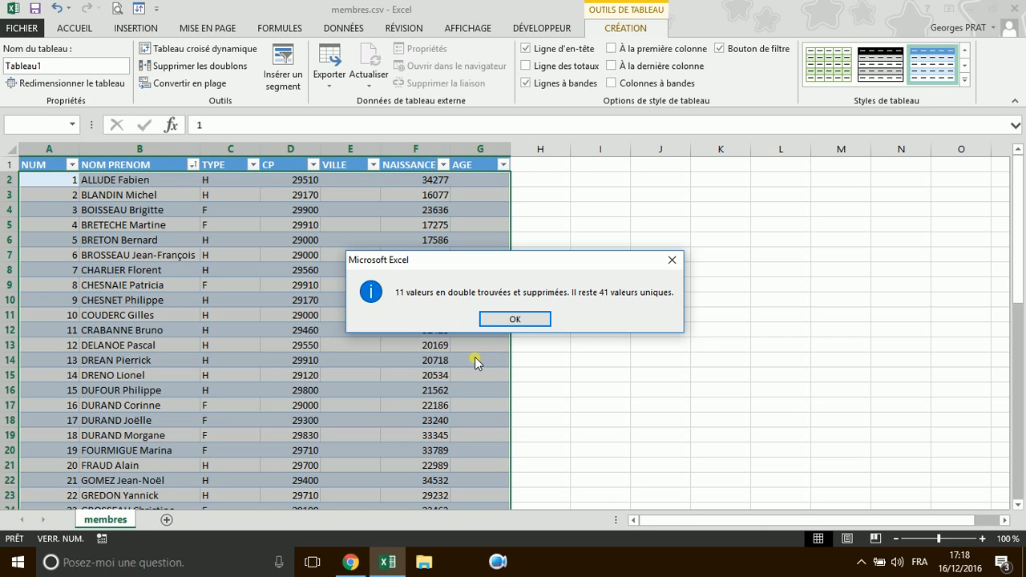
left_click(514, 320)
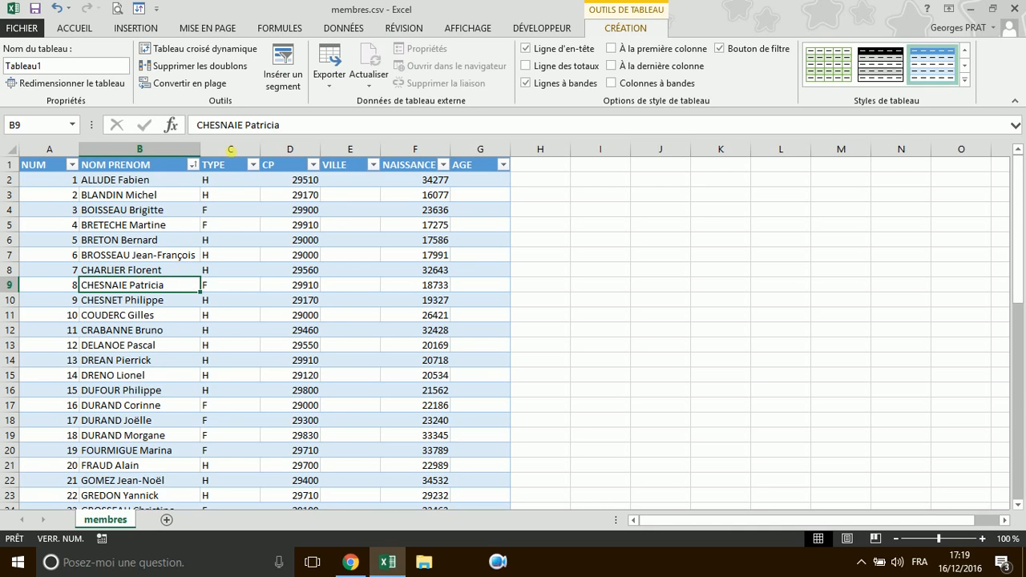
Step: Insert a blank column before TYPE and split the NOM PRENOM column into it as delimited text with only space as separator, replacing existing data
right_click(230, 149)
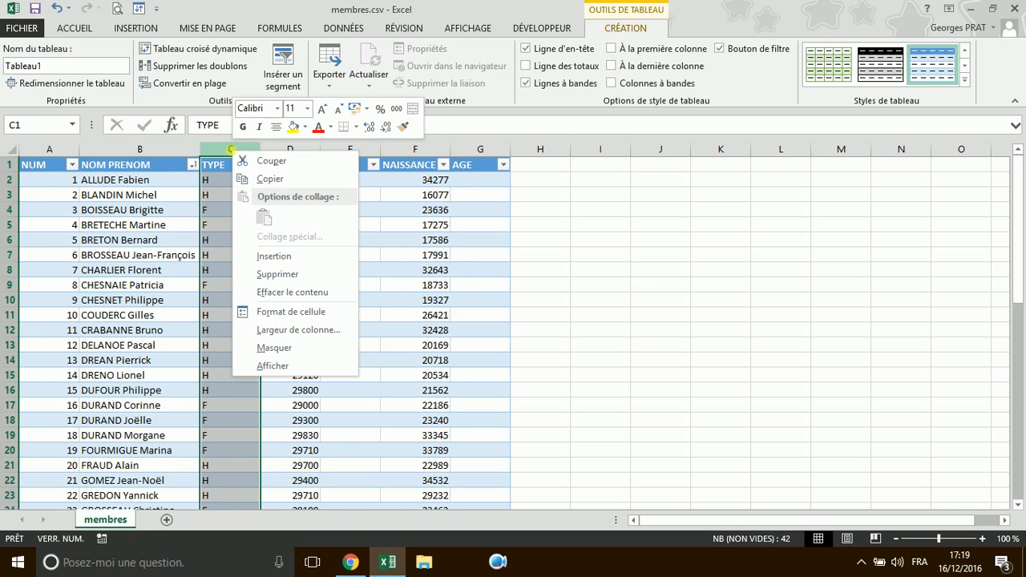
left_click(281, 258)
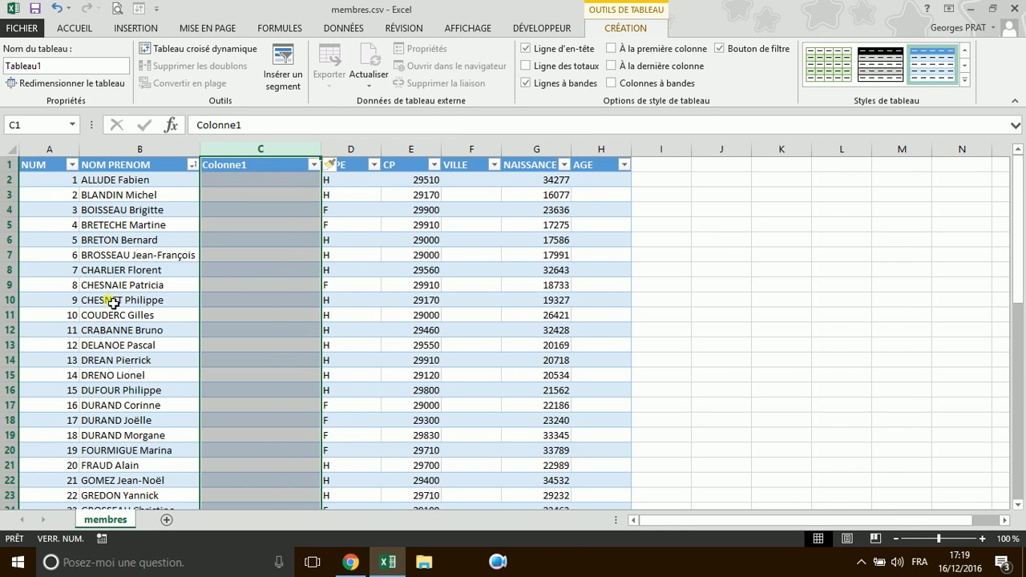
left_click(139, 167)
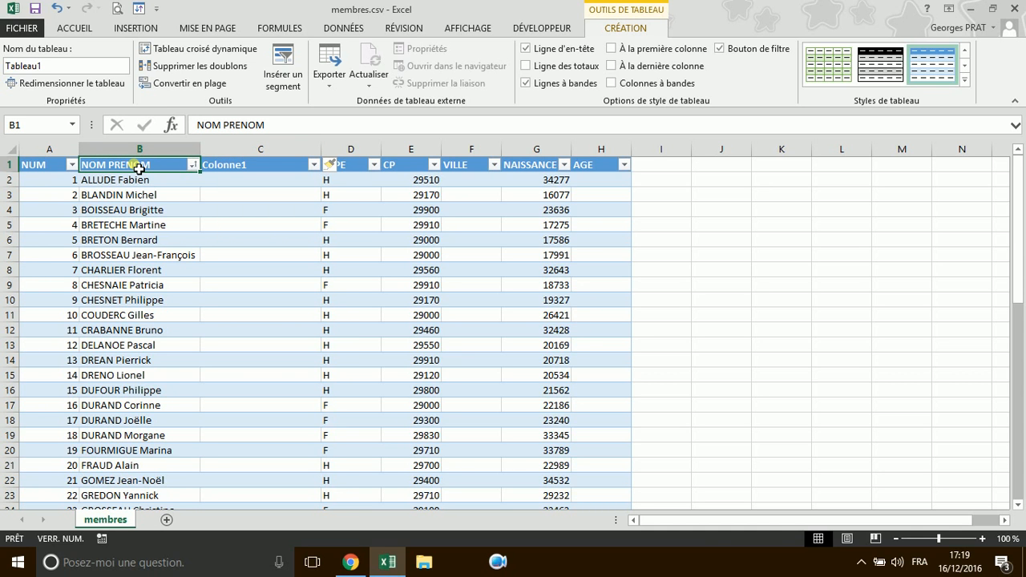
key("ctrl+shift+Down")
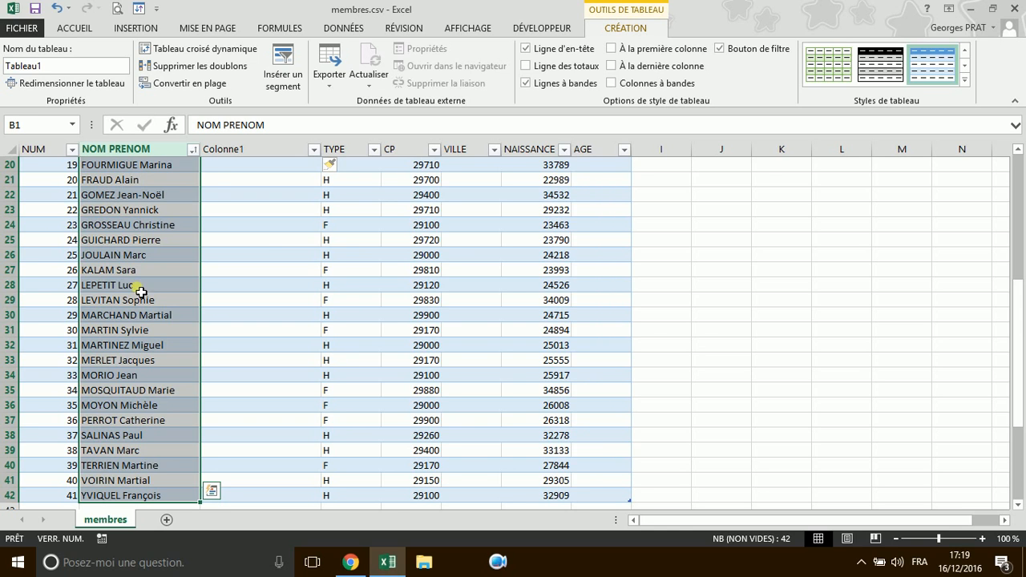
left_click(350, 29)
left_click(521, 72)
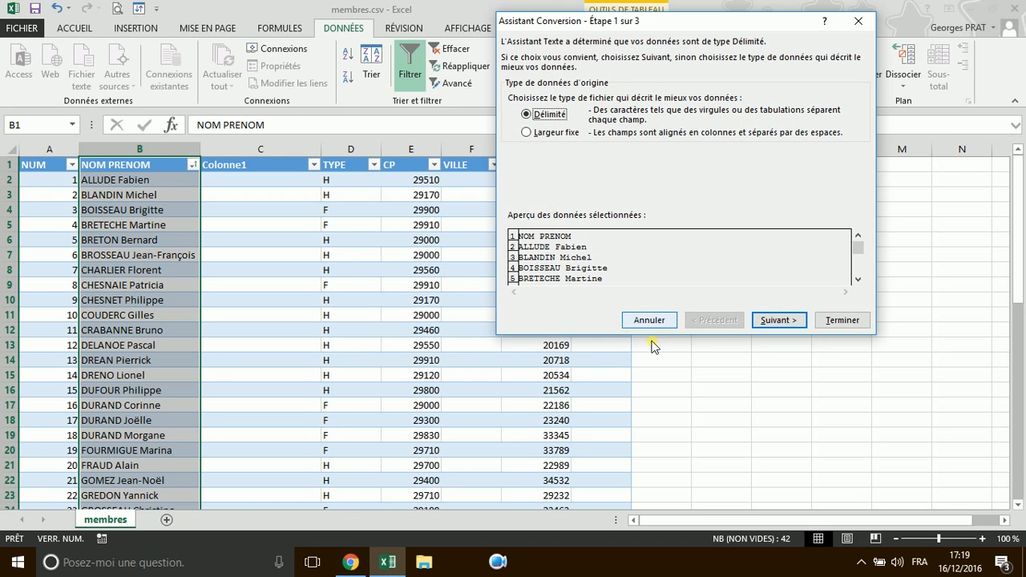
left_click(779, 322)
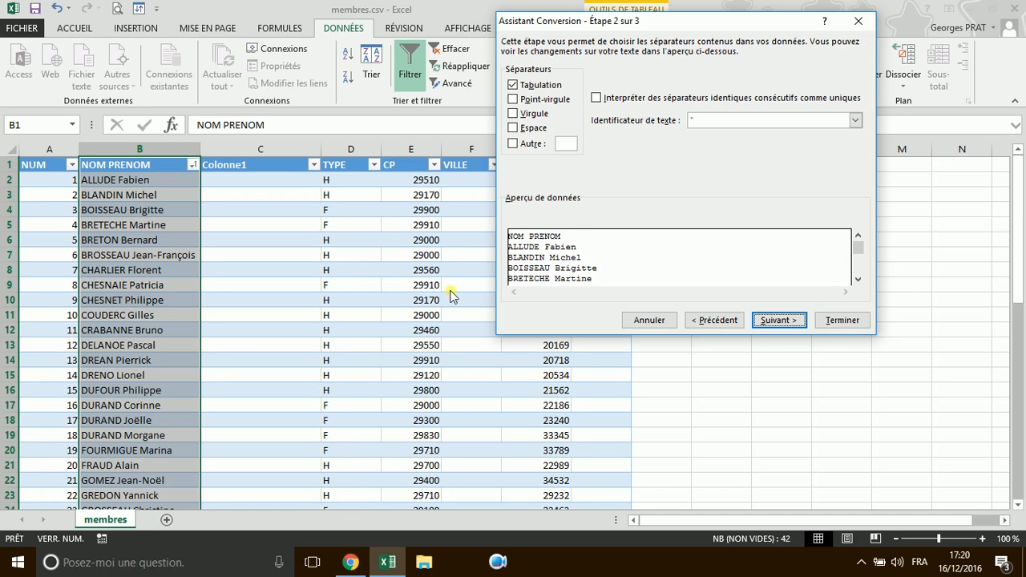
left_click(514, 86)
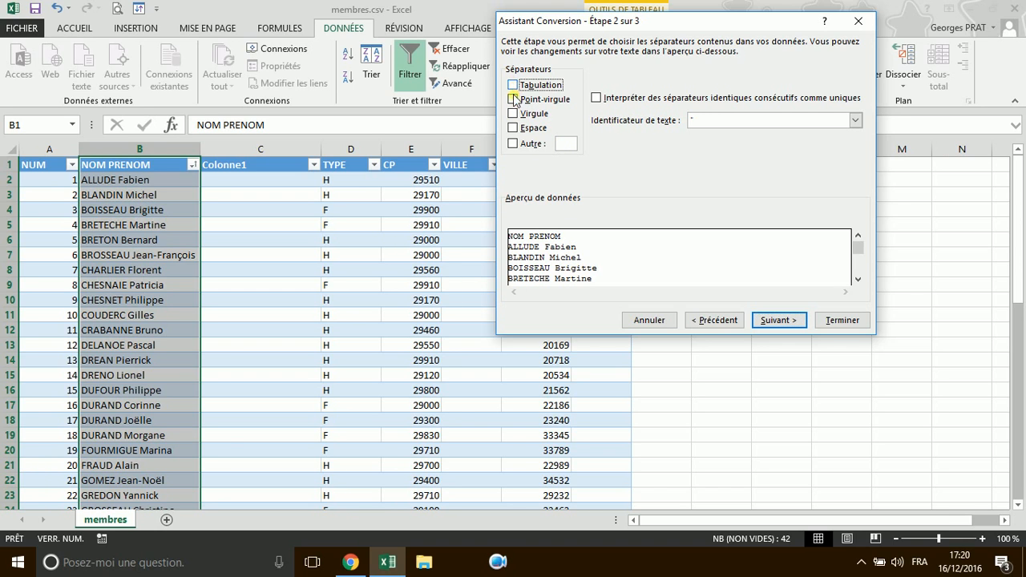
left_click(512, 129)
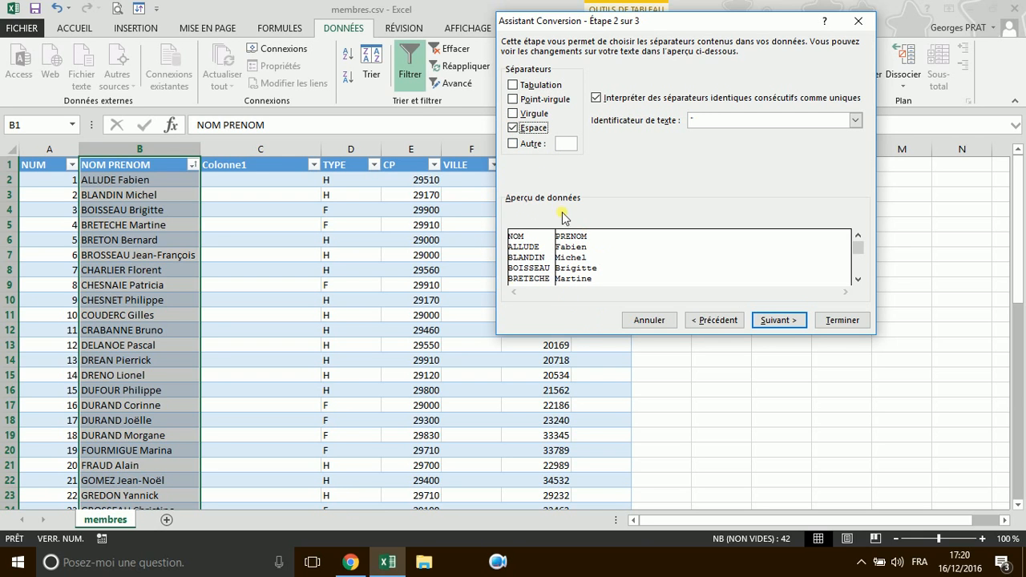
left_click(779, 321)
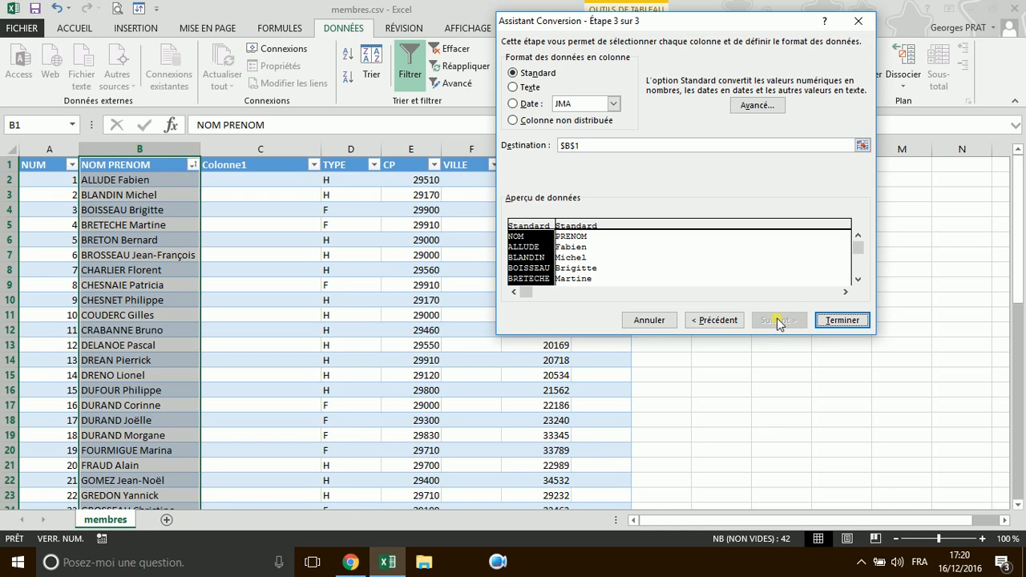
left_click(842, 321)
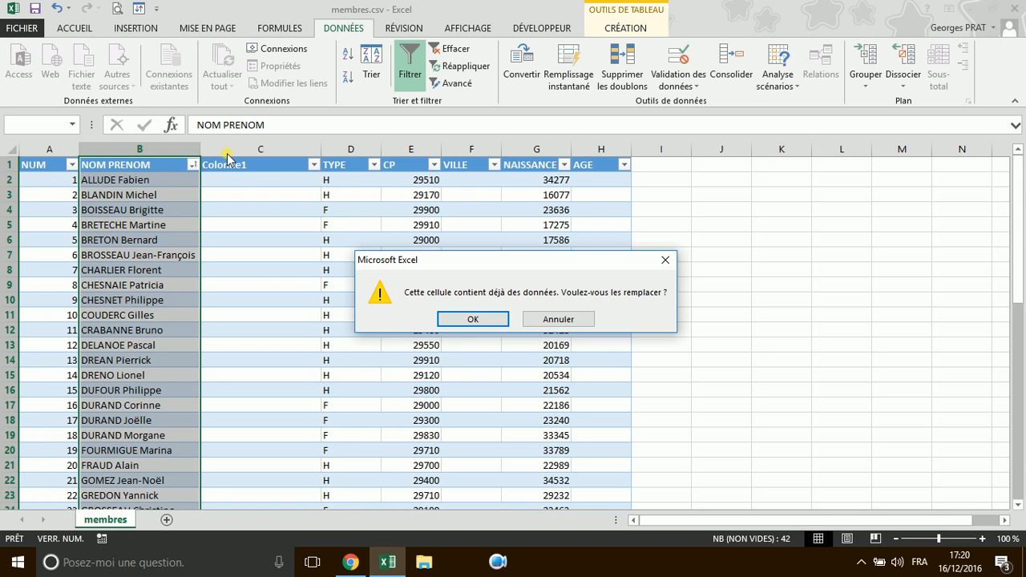
left_click(473, 320)
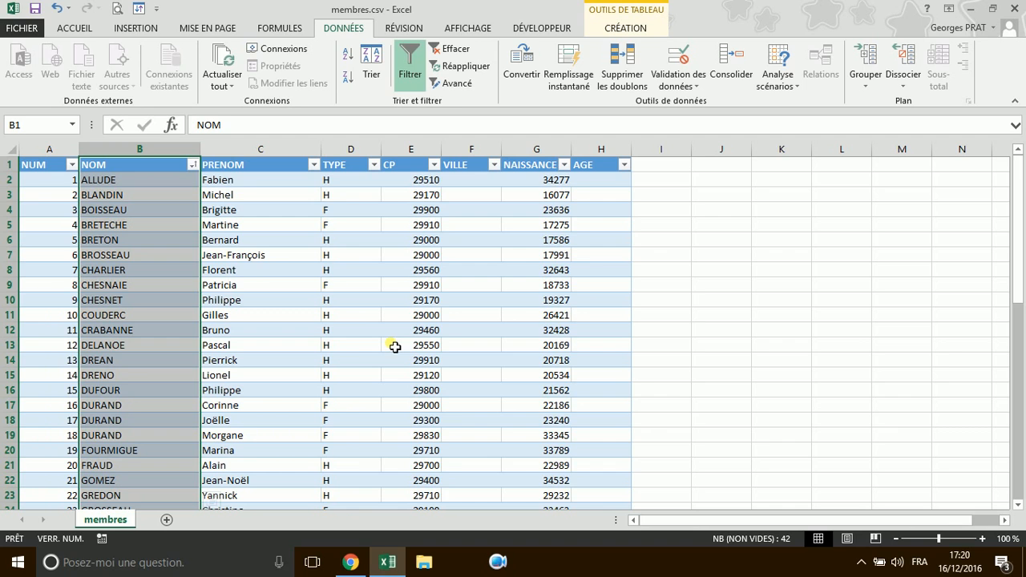
Step: Format all the birth dates in the NAISSANCE column as short dates (Date courte)
left_click(532, 182)
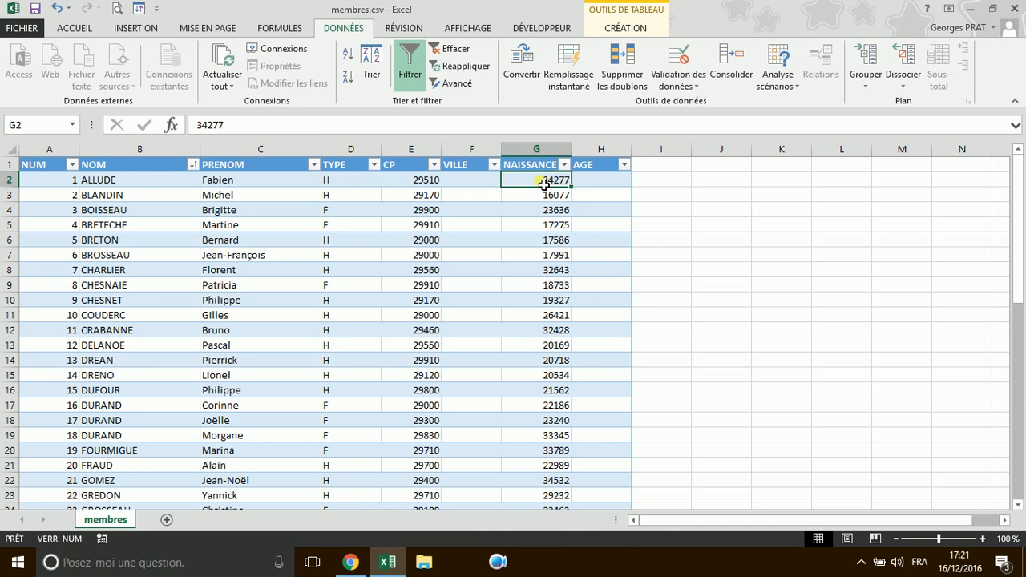
key("ctrl+shift+Down")
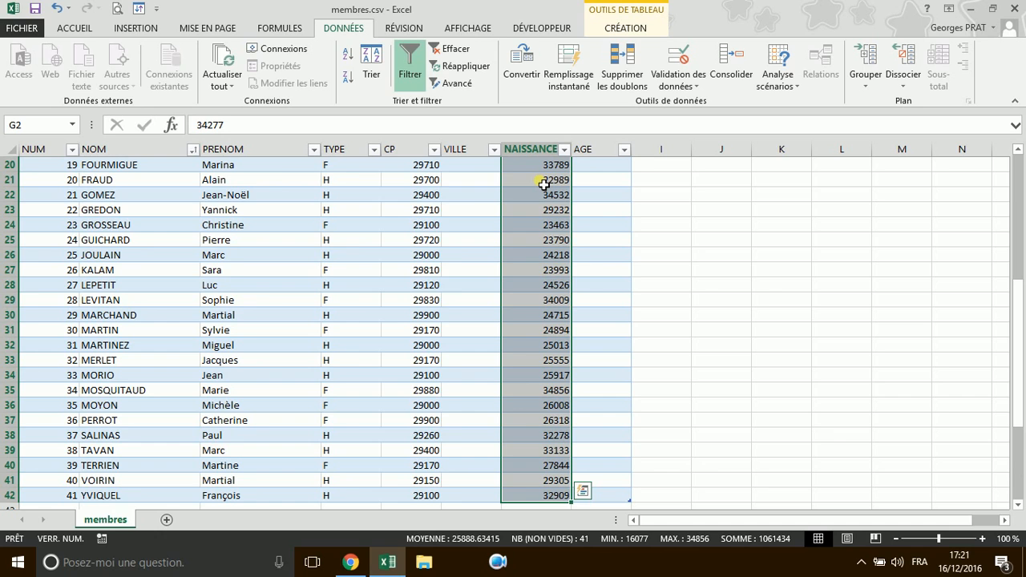
left_click(75, 29)
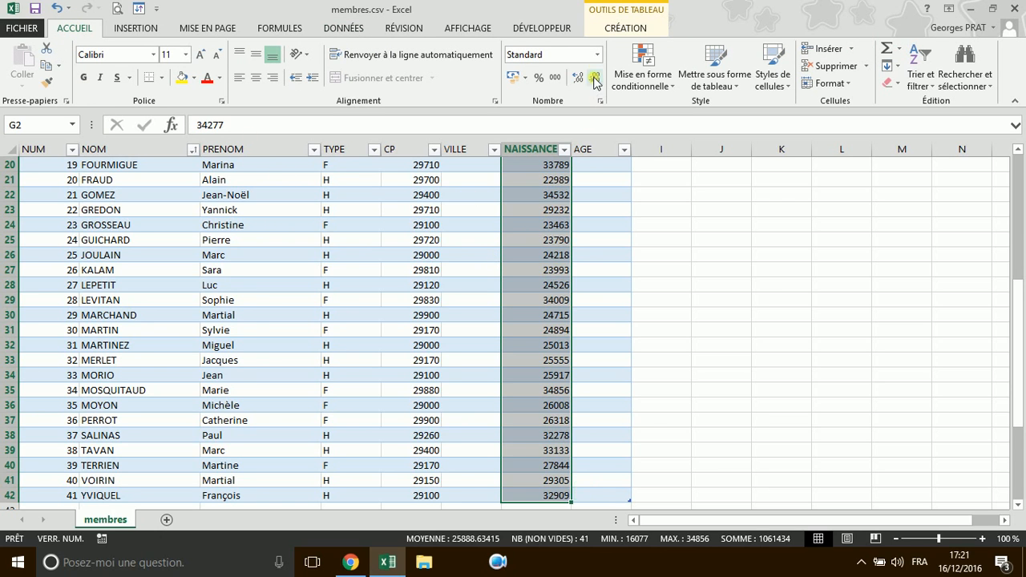
left_click(597, 54)
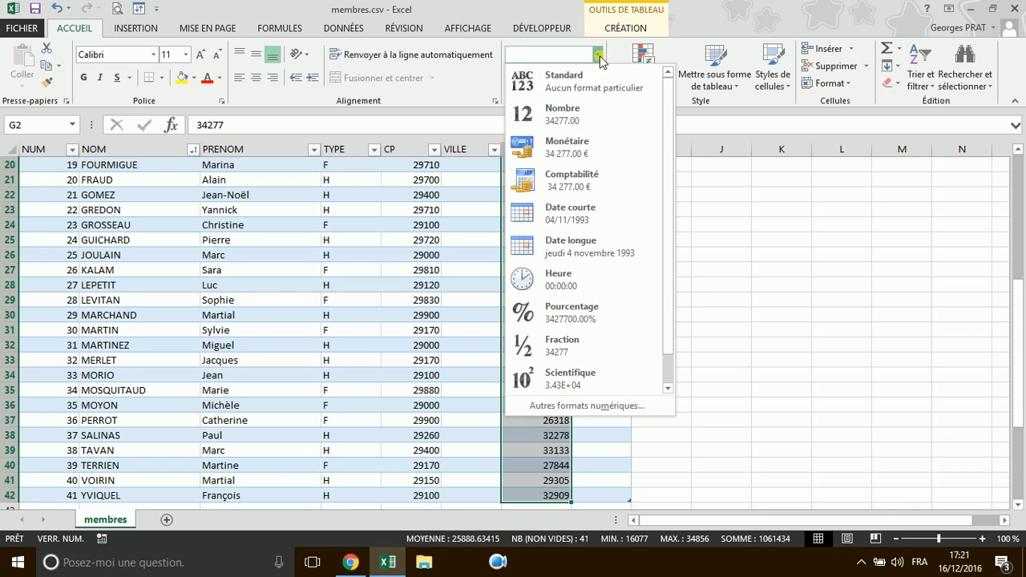
left_click(558, 225)
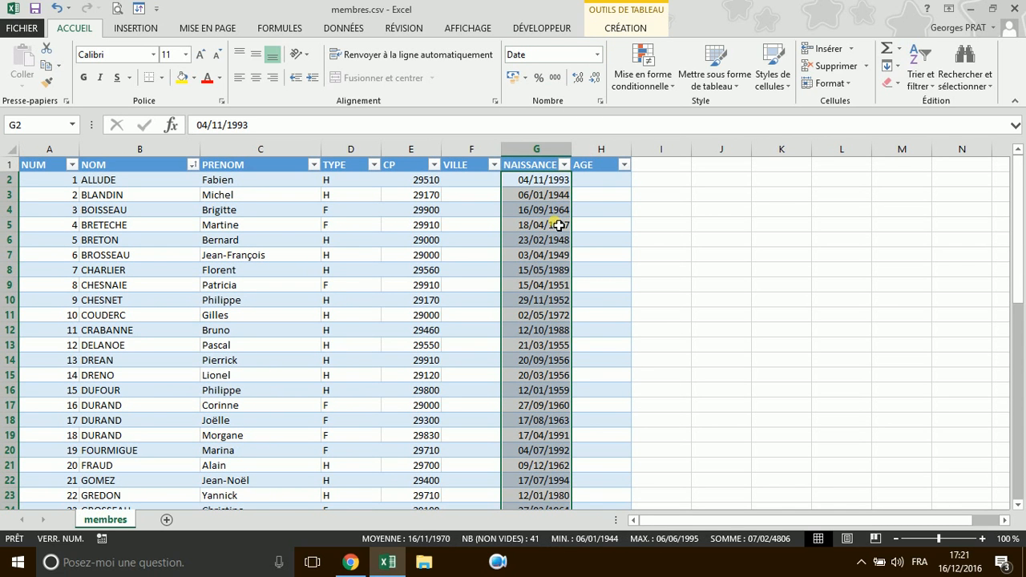
Step: Calculate the ages in the AGE column by entering =ENT((AUJOURDHUI()-G2)/365) in H2
left_click(609, 183)
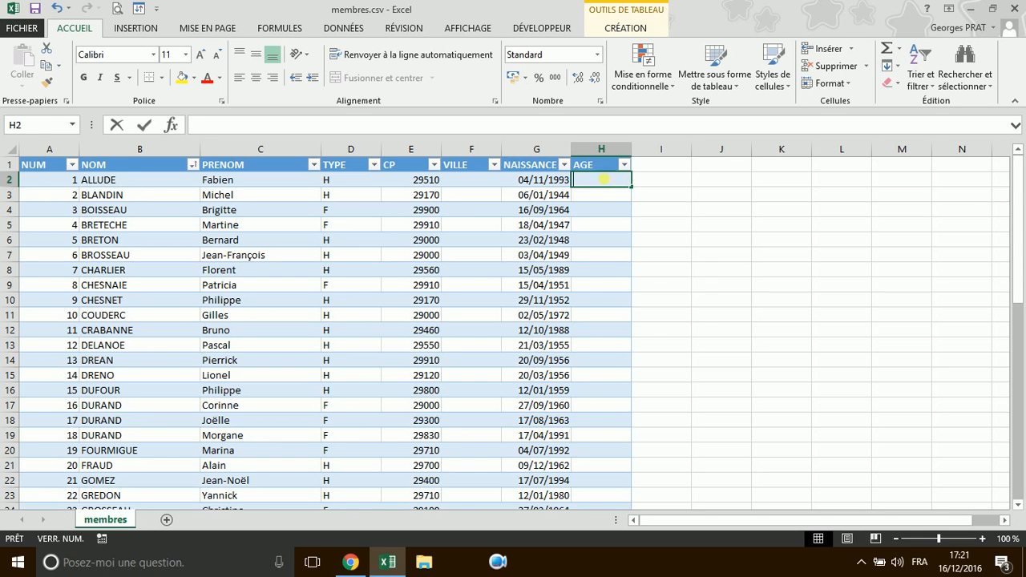
type("=ent(")
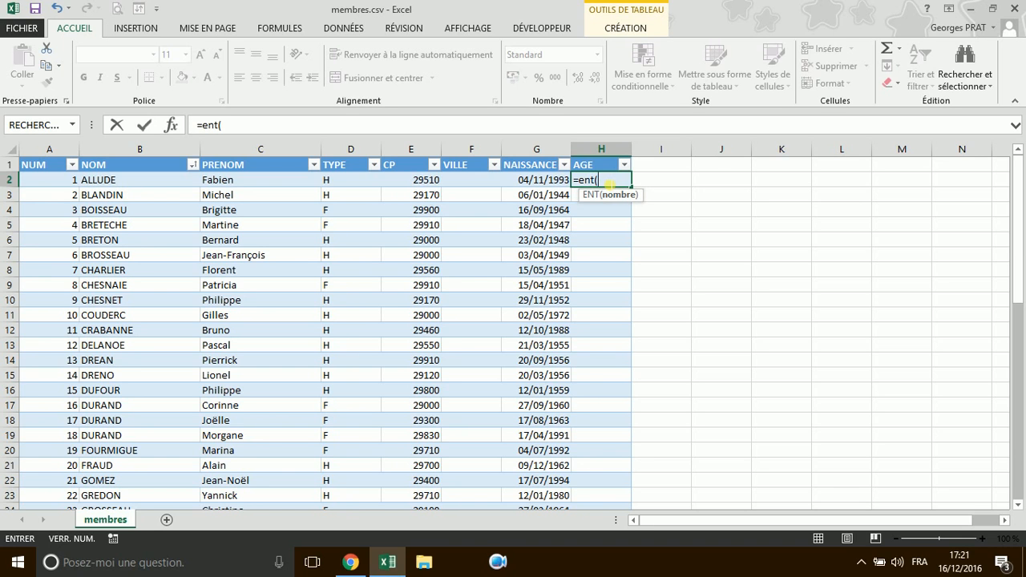
type("(aujo")
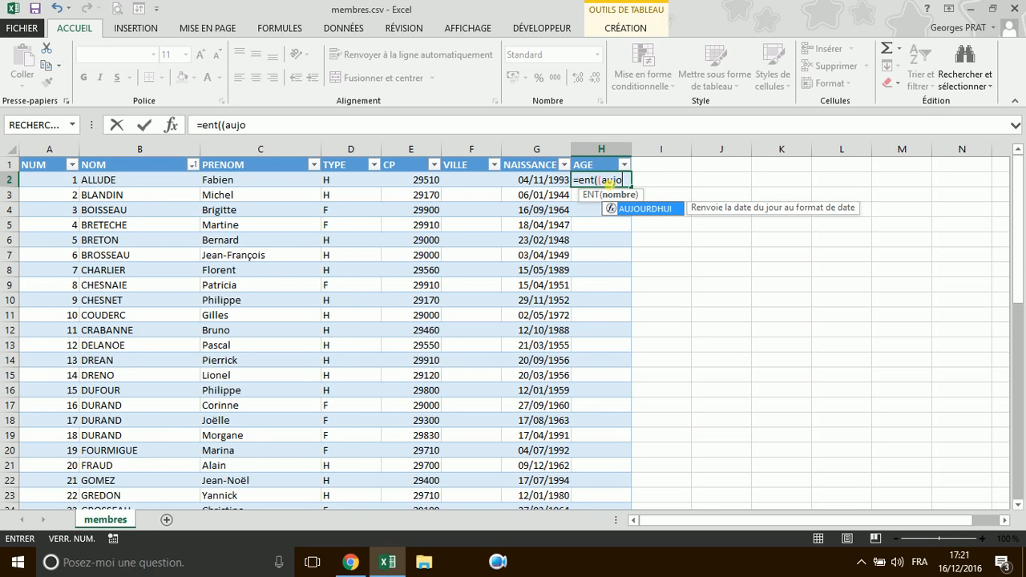
type("urdhu")
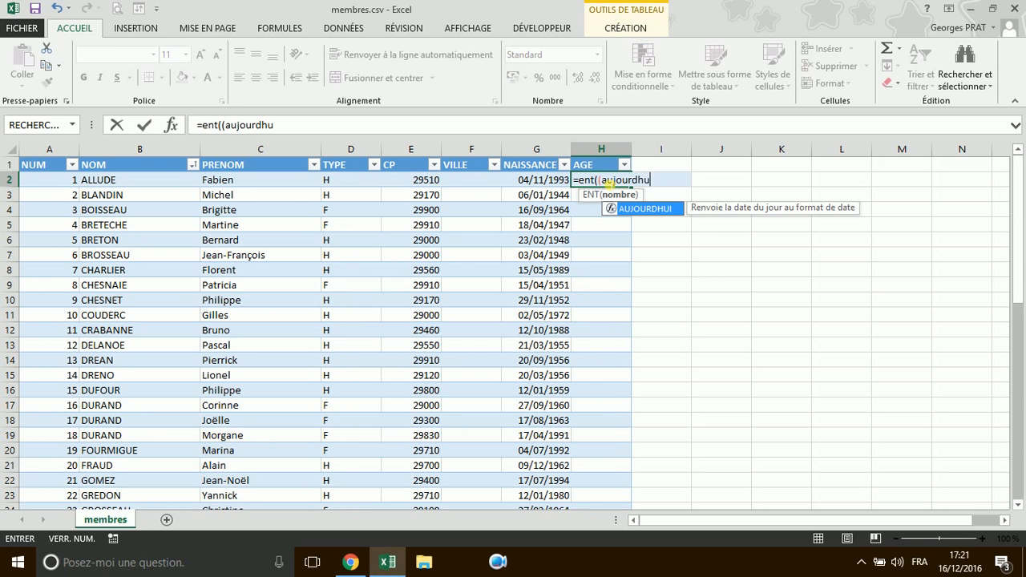
type("i()")
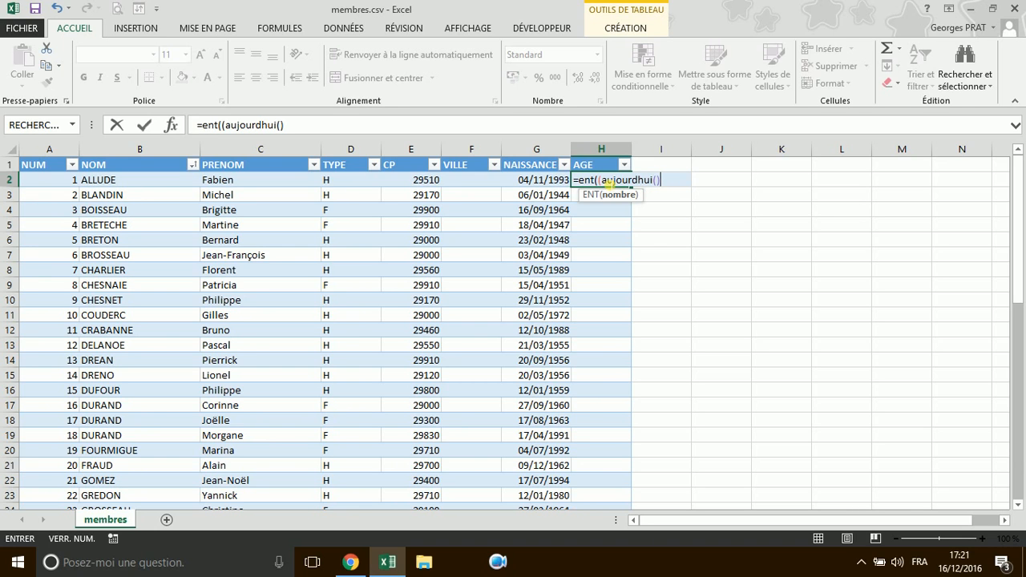
type("_")
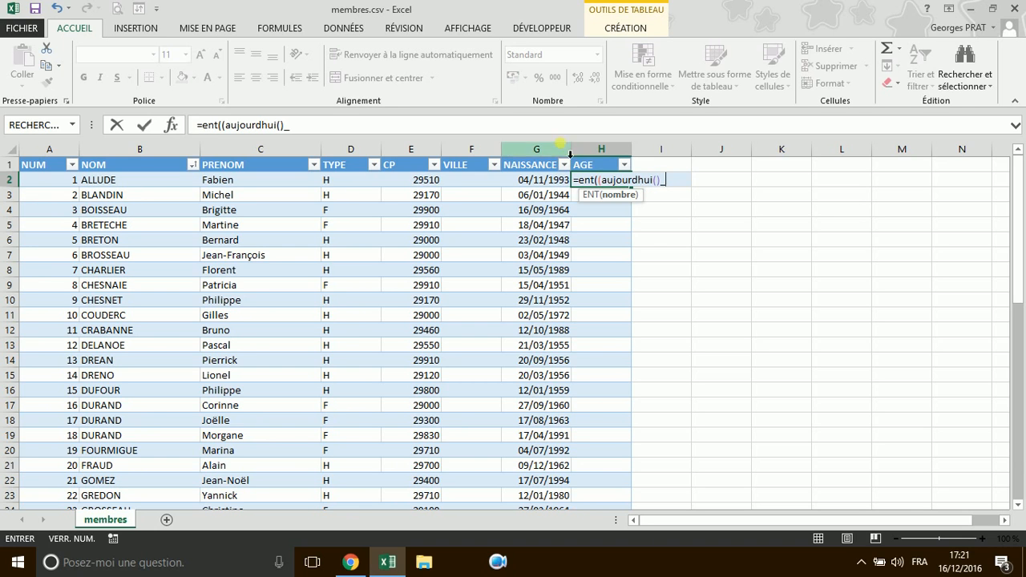
left_click(529, 183)
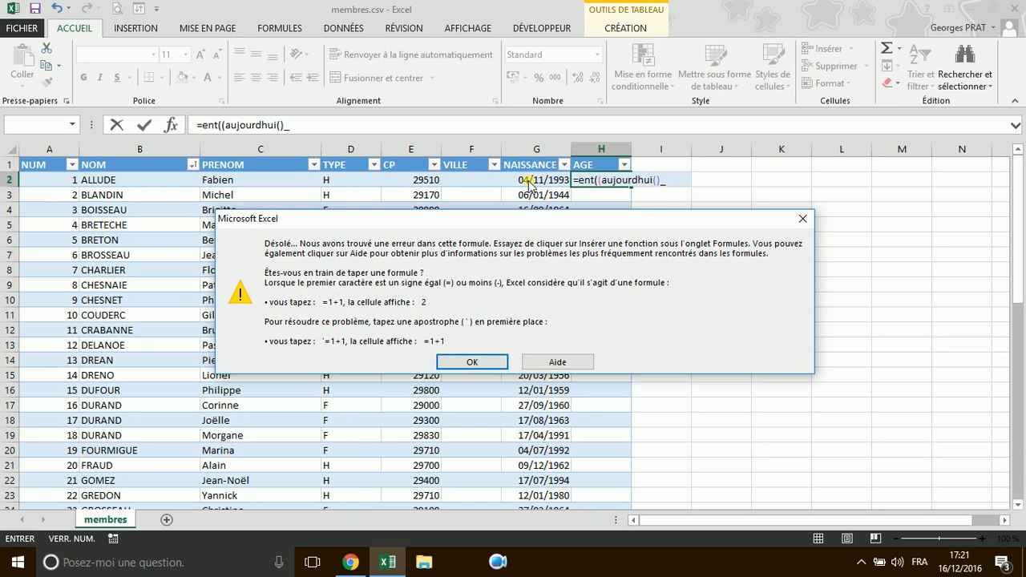
left_click(472, 362)
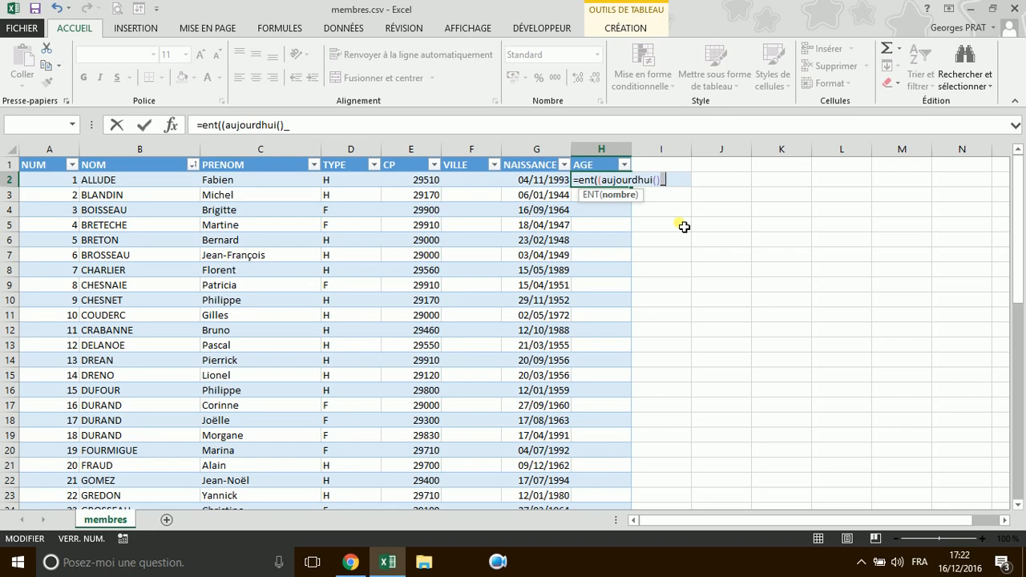
key("BackSpace")
type("-")
left_click(541, 181)
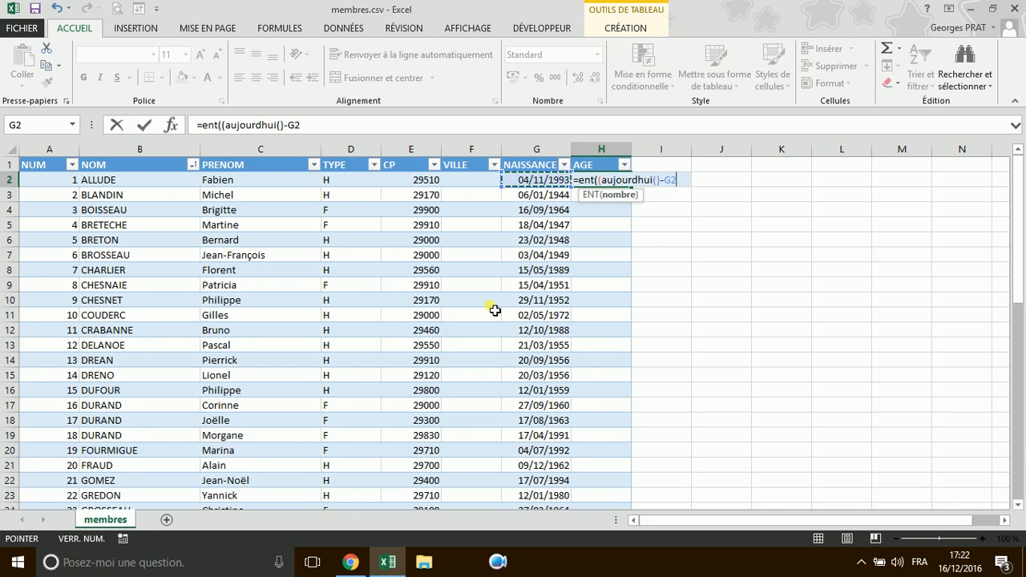
type(")/3")
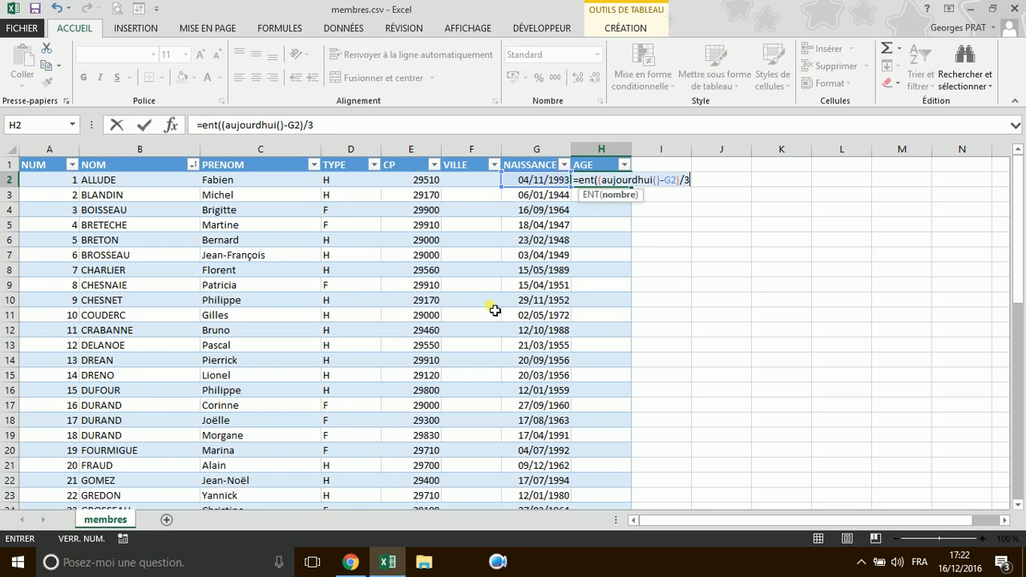
type("65)")
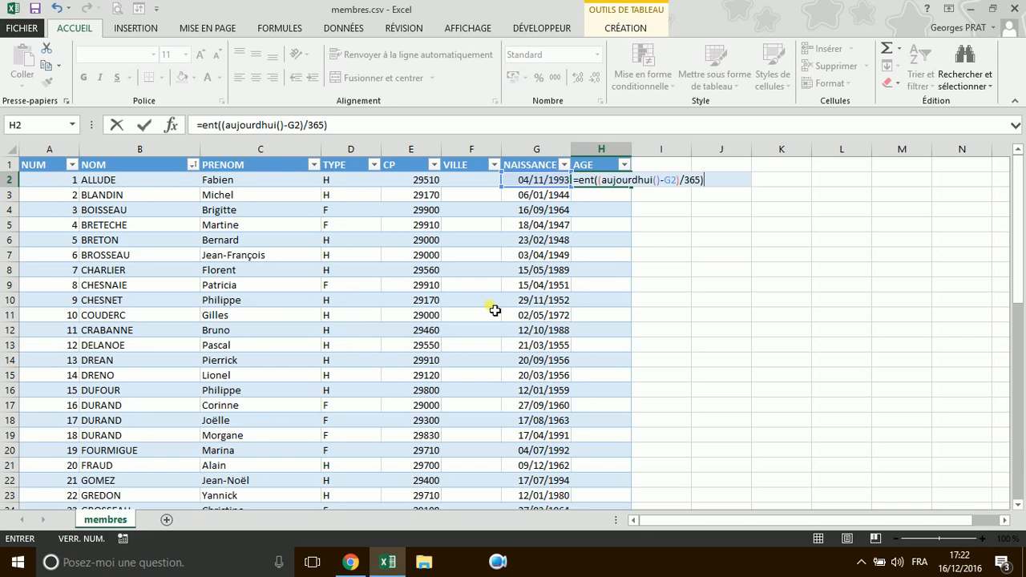
key("Return")
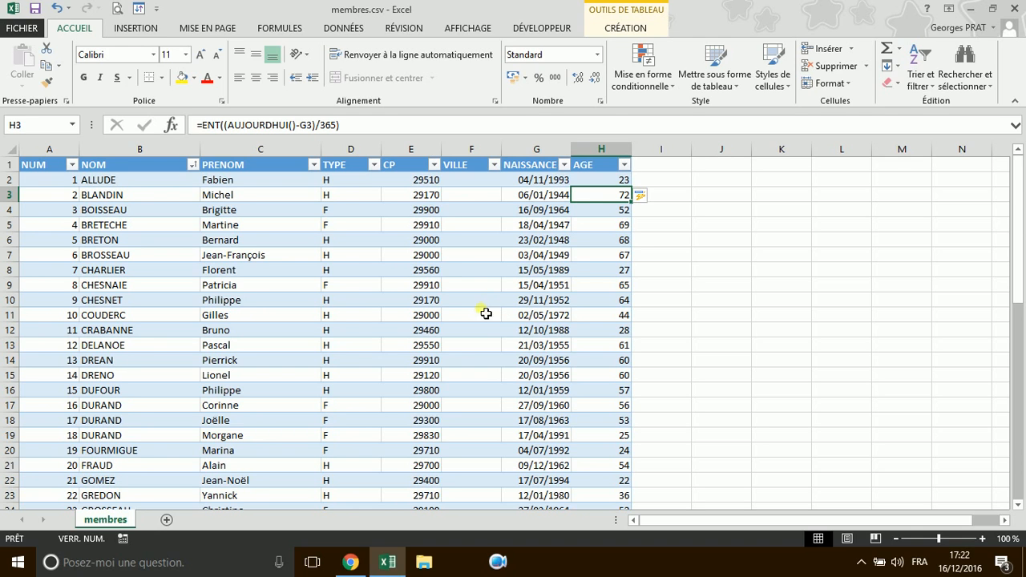
Step: Select the first VILLE cell, F2, then switch to Chrome, open the downloaded cp_finistere.xlsx in Excel and enable editing
left_click(470, 184)
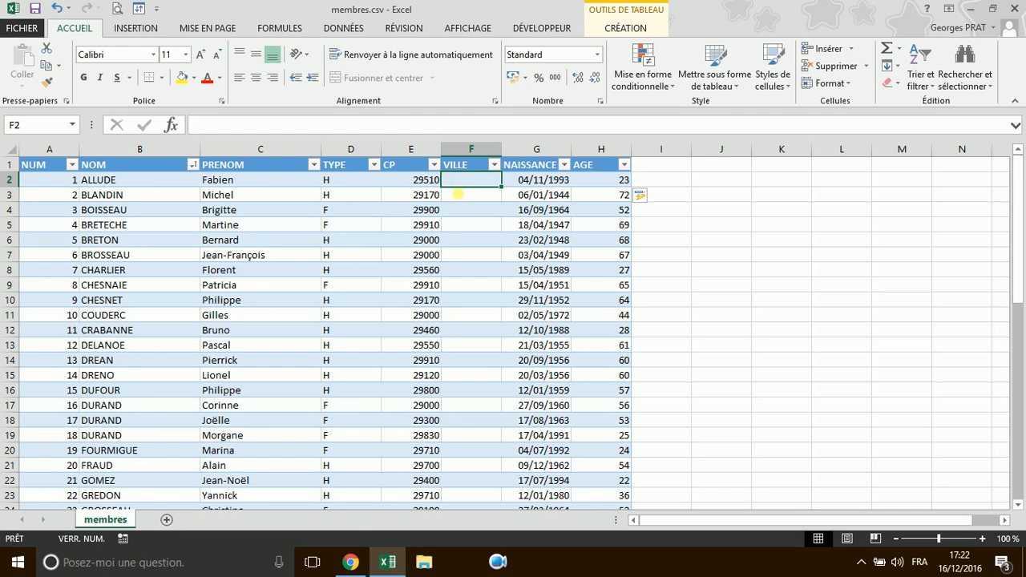
left_click(350, 563)
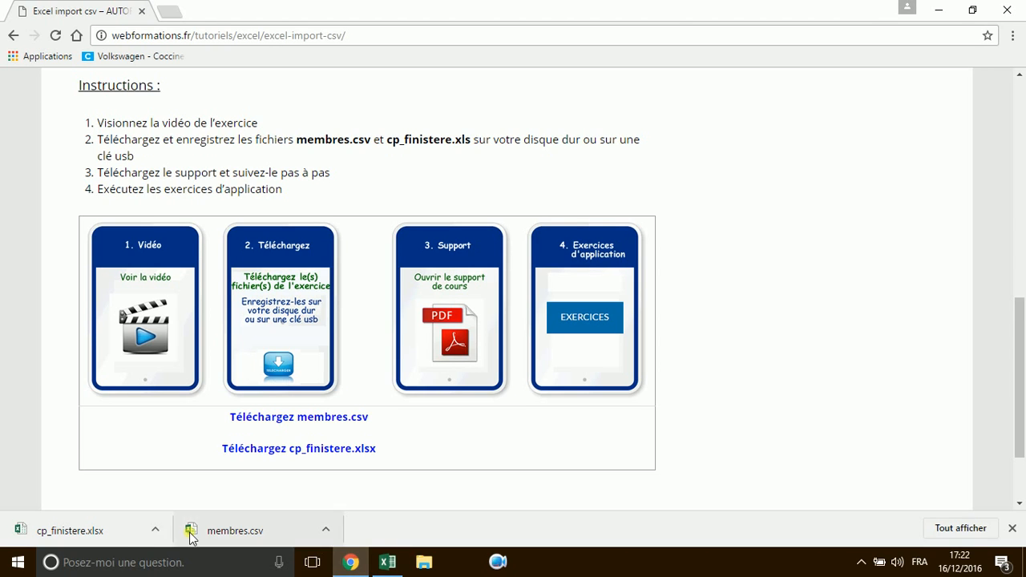
left_click(155, 529)
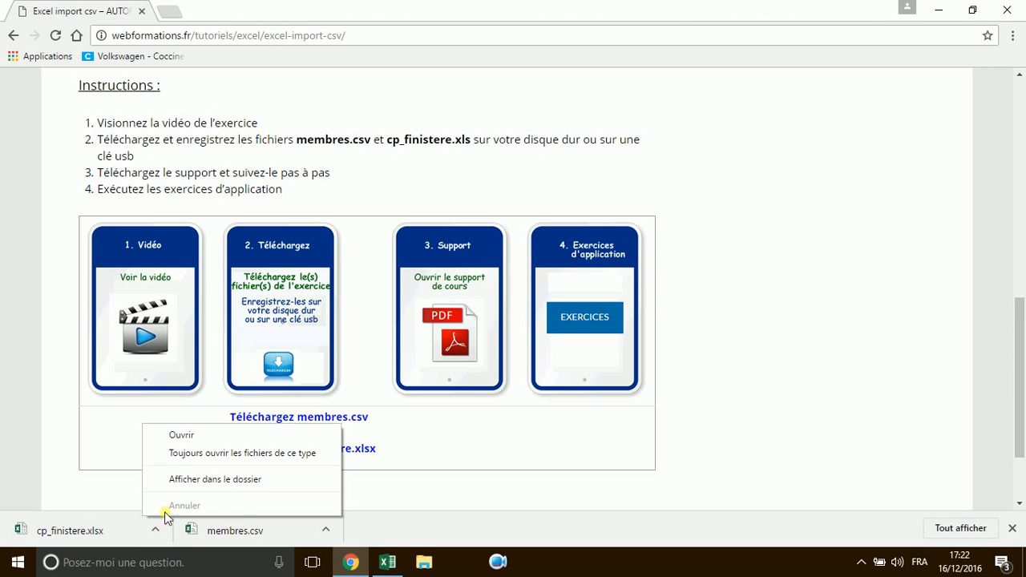
left_click(182, 435)
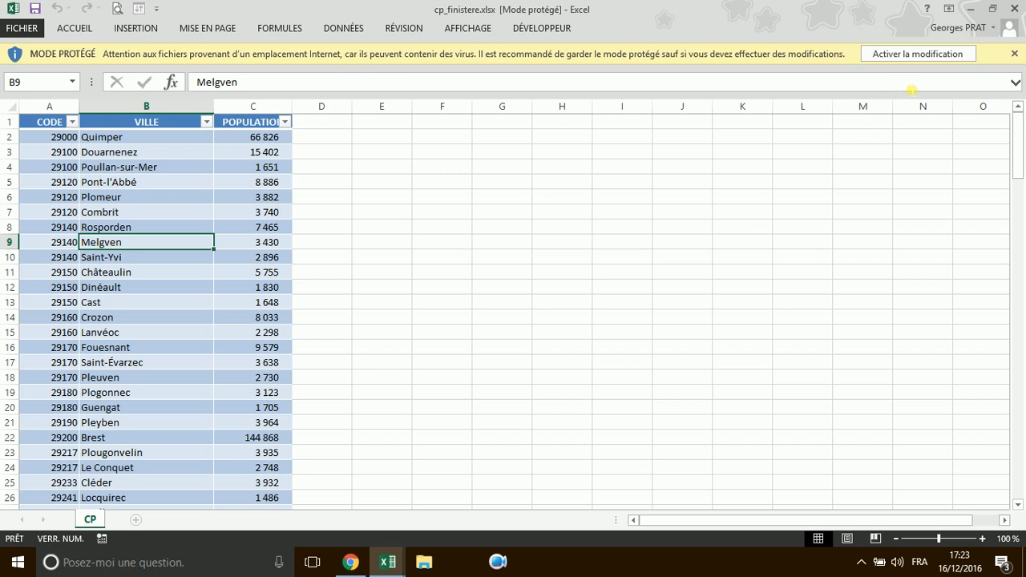
left_click(916, 56)
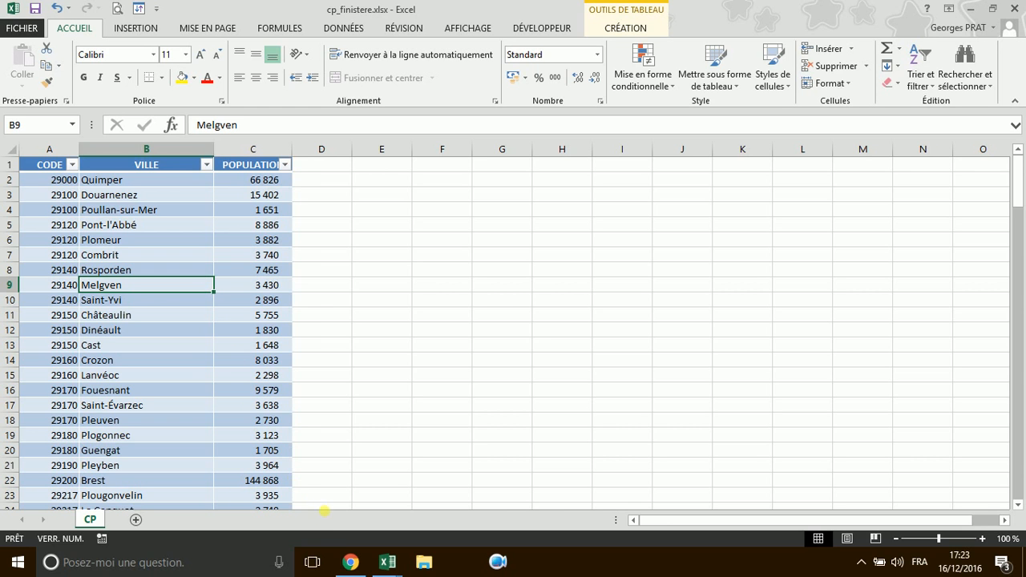
Step: Return to membres.csv and start a RECHERCHEV function in F2 with the postal code in E2 as the lookup value
left_click(387, 563)
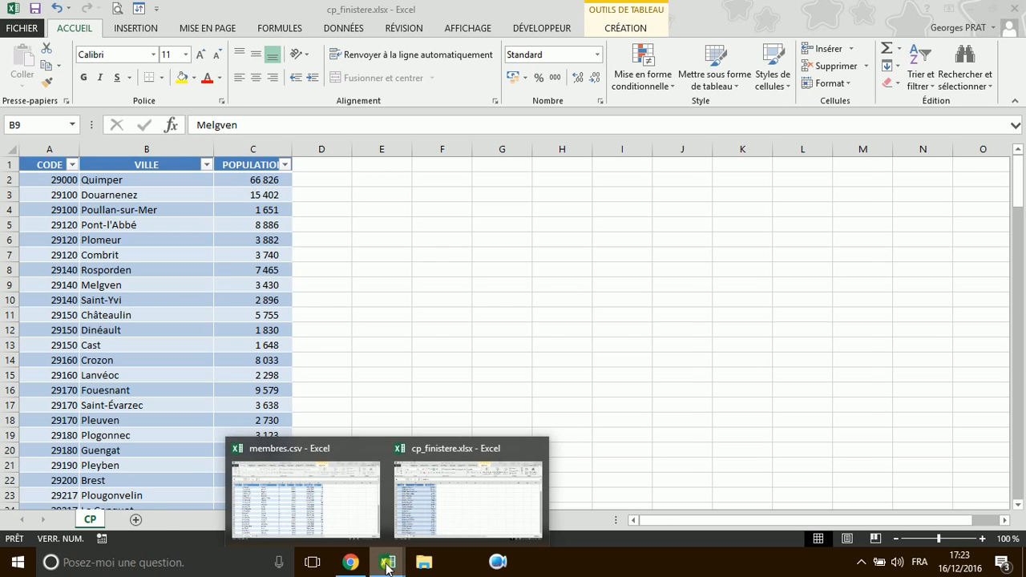
left_click(303, 516)
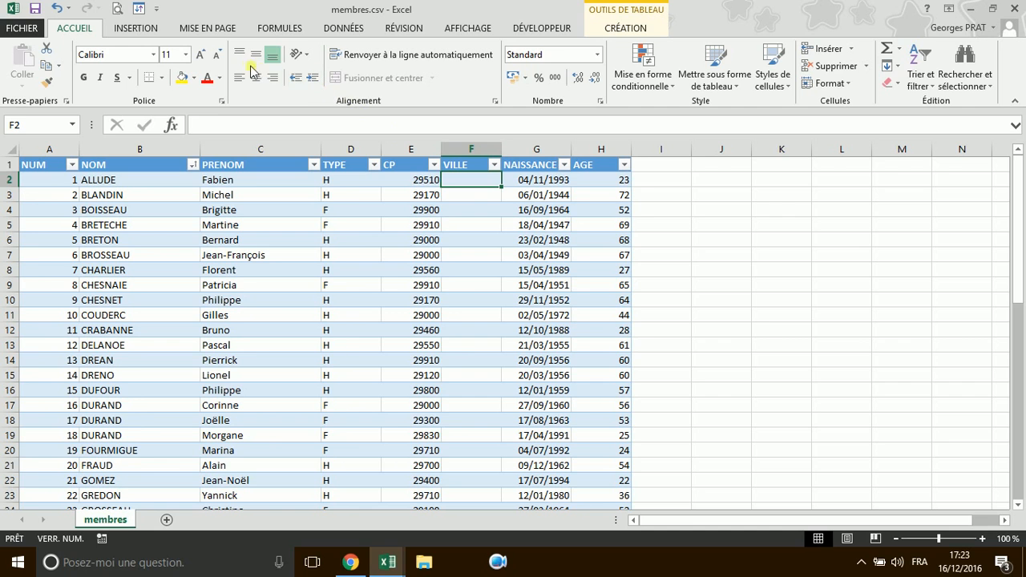
left_click(279, 29)
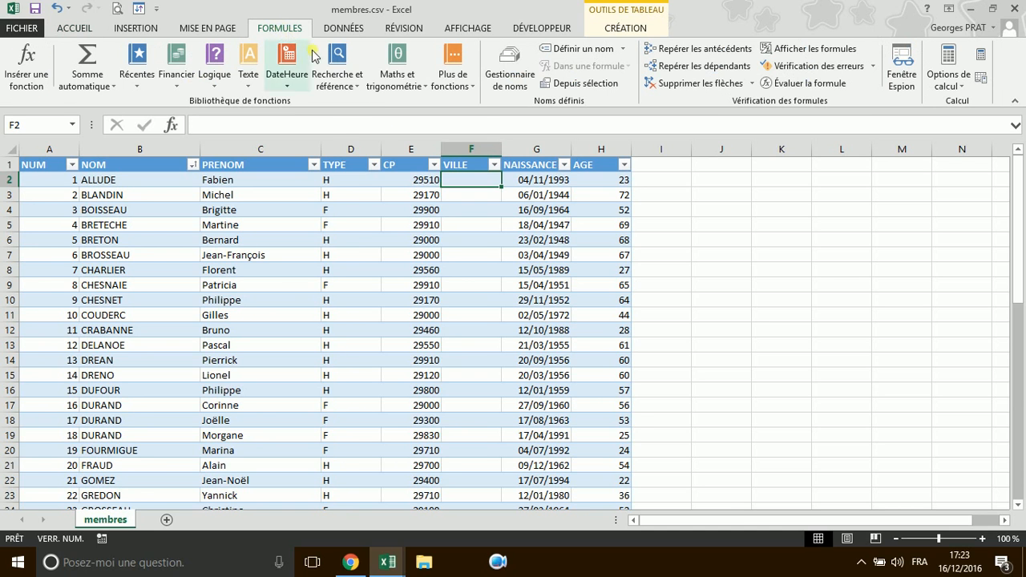
left_click(339, 76)
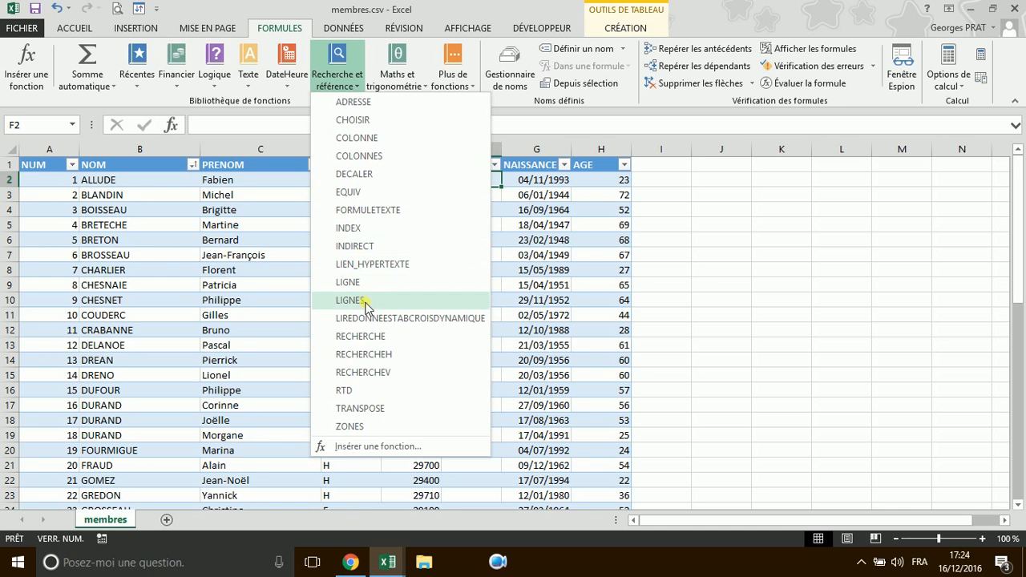
left_click(364, 373)
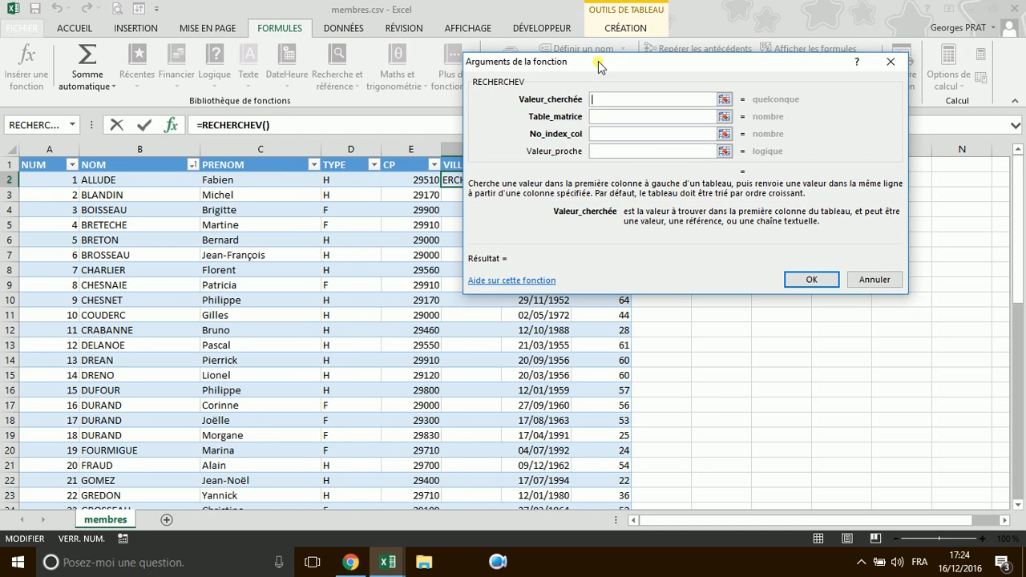
left_click_drag(598, 62, 679, 83)
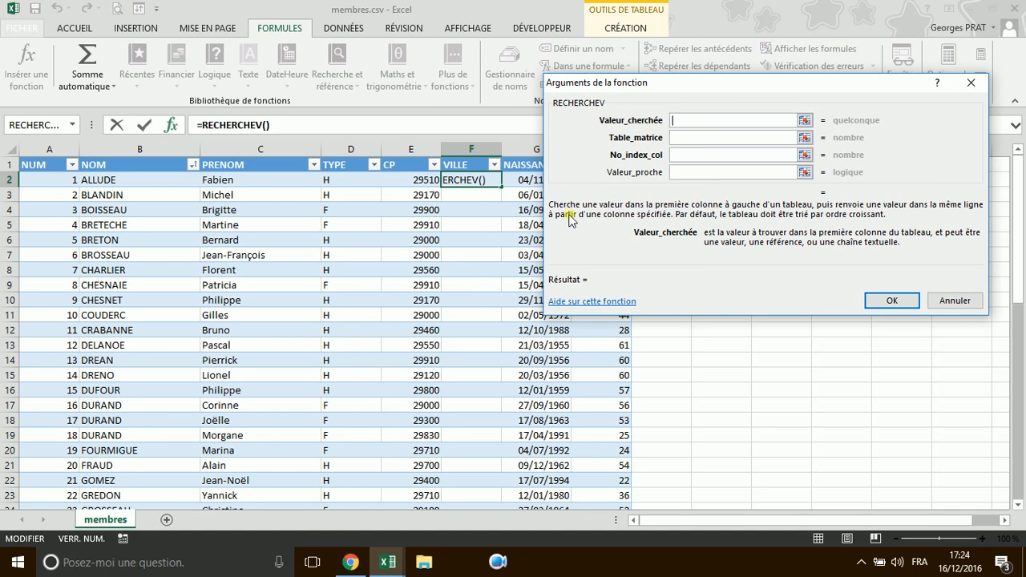
left_click(421, 181)
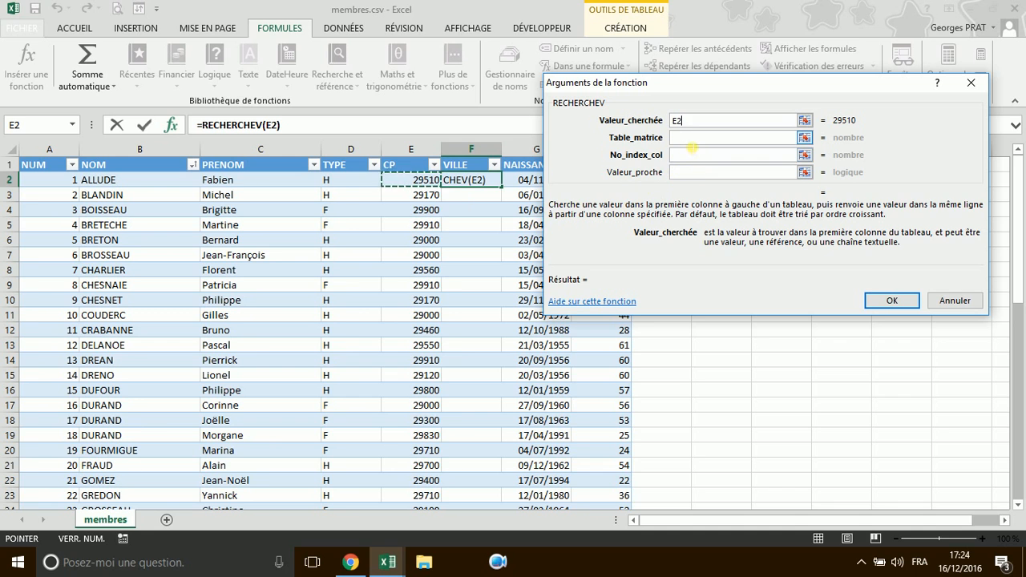
Step: Set the RECHERCHEV Table_matrice argument to the whole data range $A$2:$C$150 of the CP sheet in cp_finistere.xlsx
left_click(691, 138)
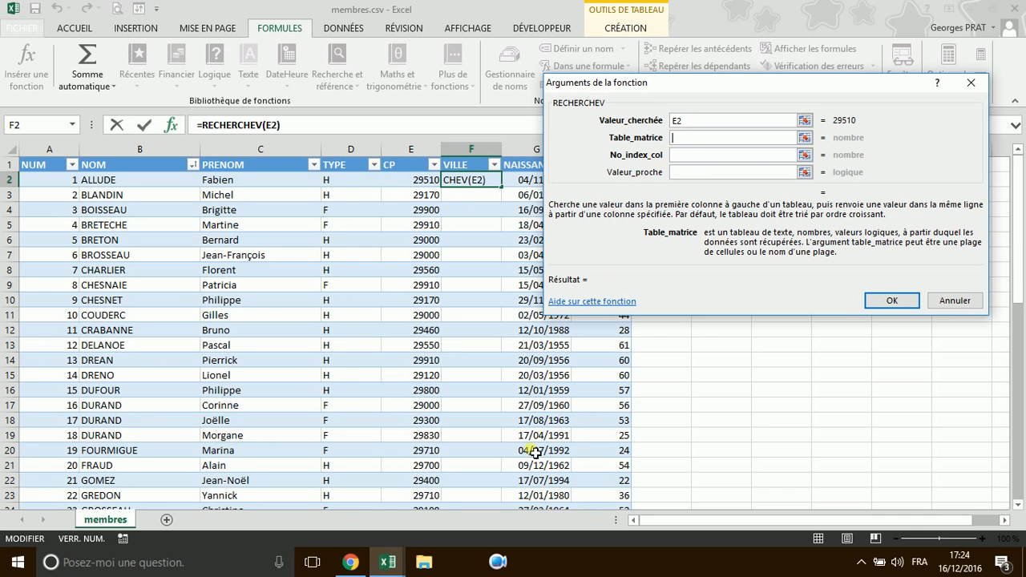
left_click(390, 564)
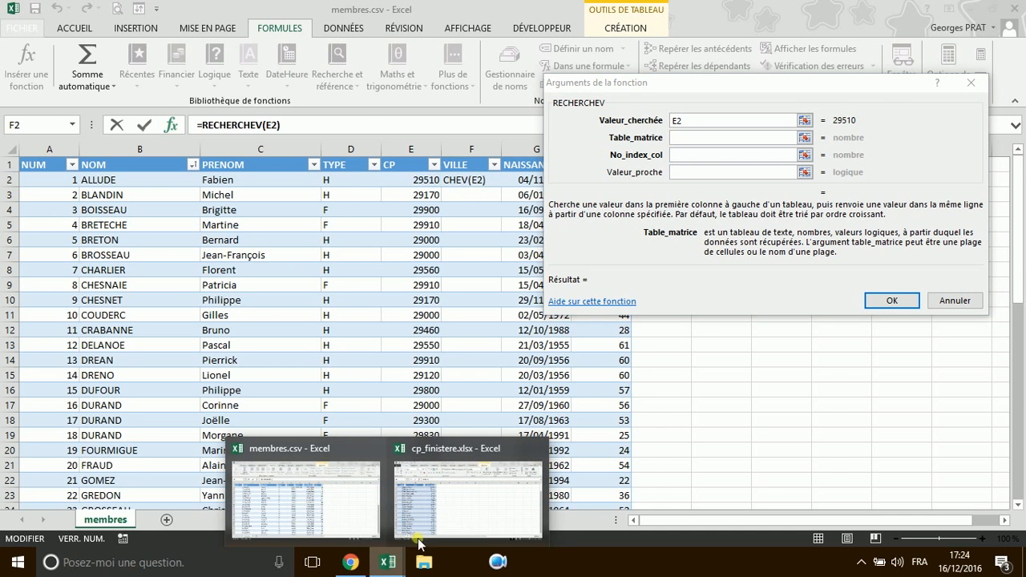
left_click(450, 513)
left_click(451, 511)
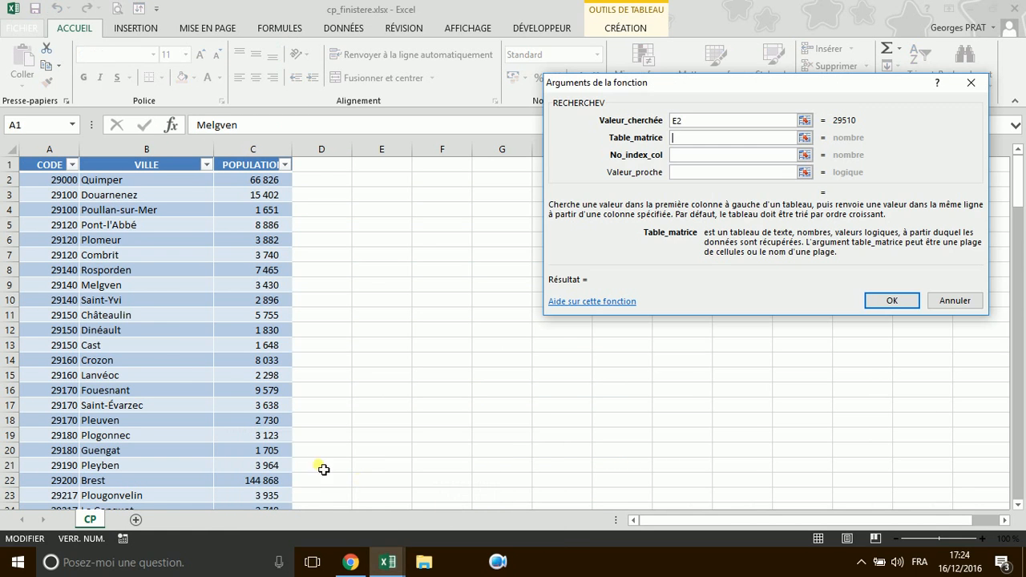
left_click(114, 275)
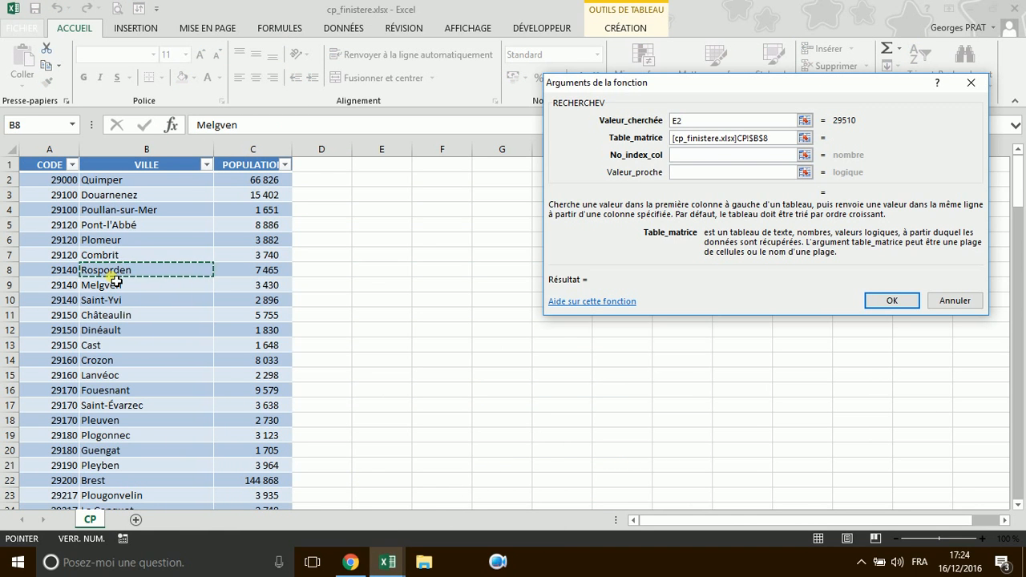
key("ctrl+a")
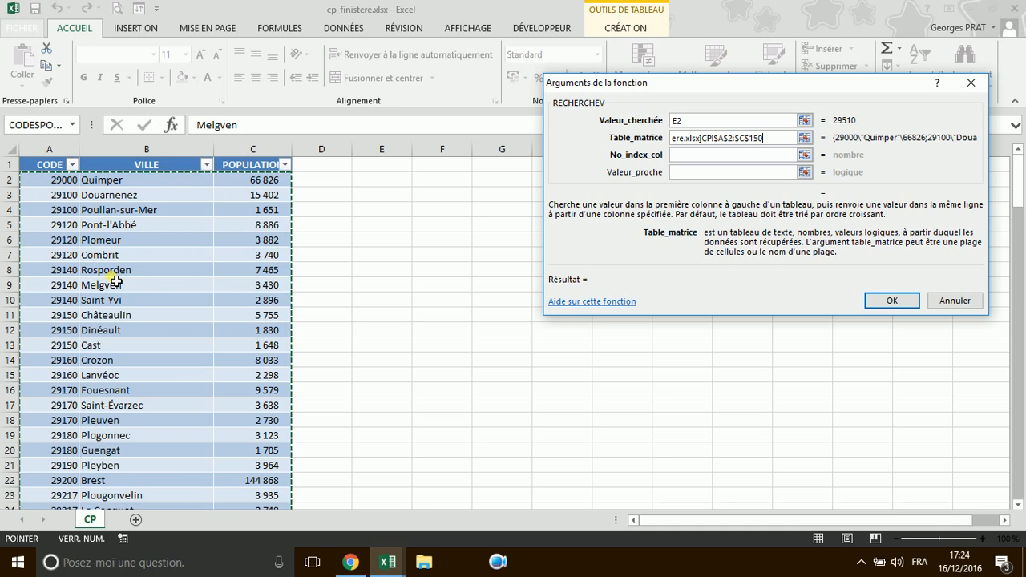
left_click(694, 158)
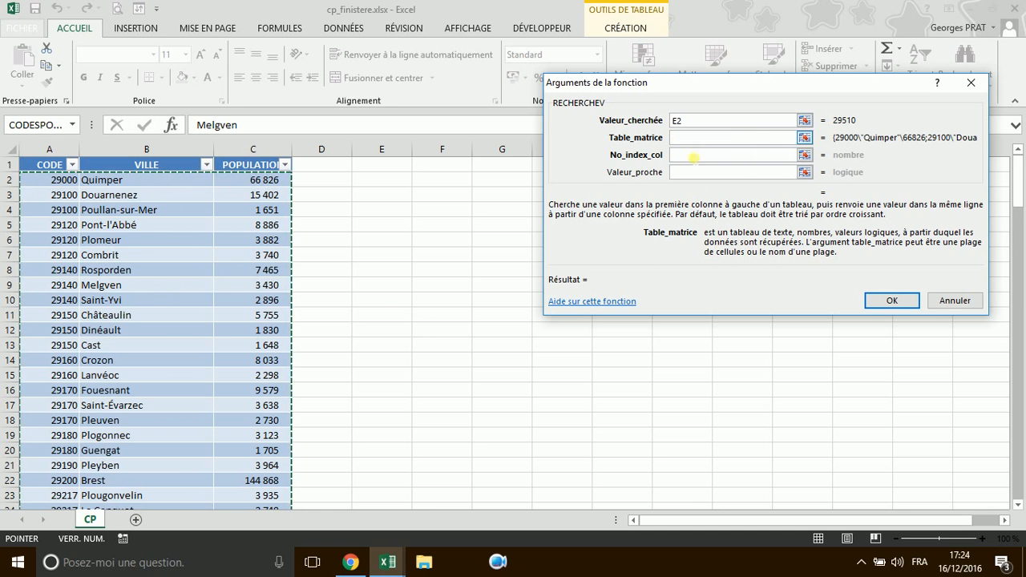
Step: Complete the RECHERCHEV function with No_index_col 2 and Valeur_proche FAUX, and autofit the width of the VILLE column
left_click(720, 141)
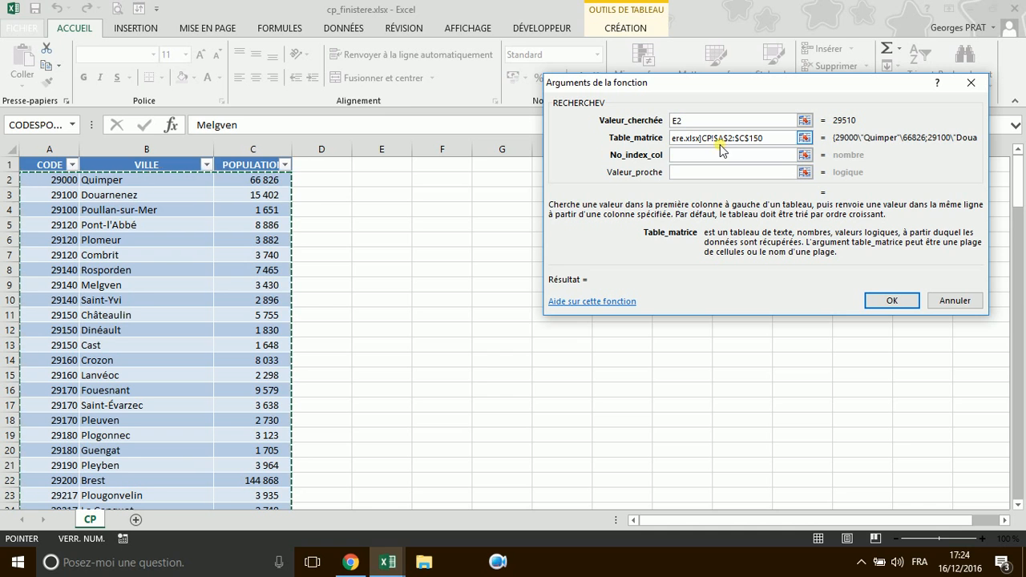
left_click(734, 161)
left_click(703, 161)
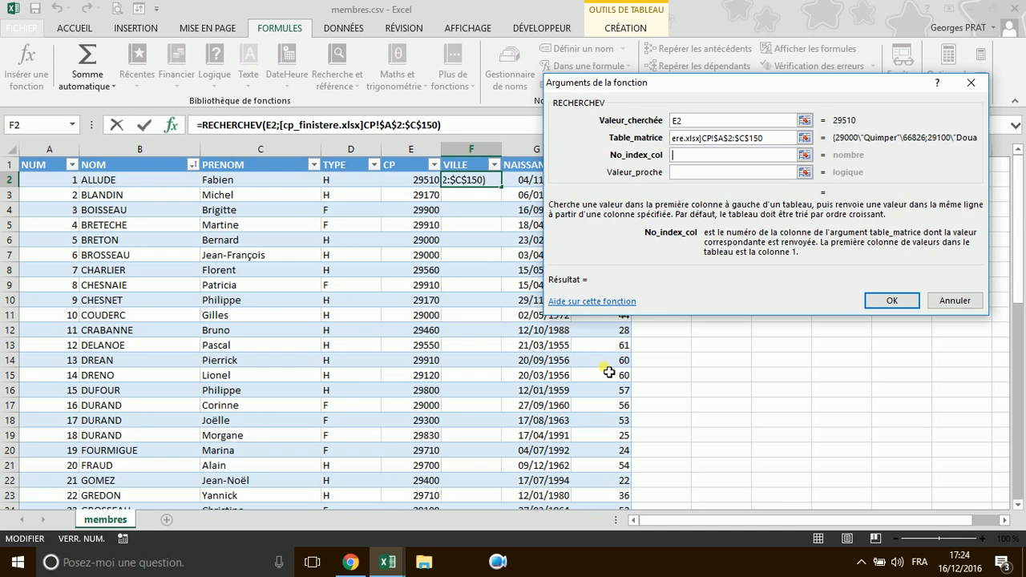
type("2")
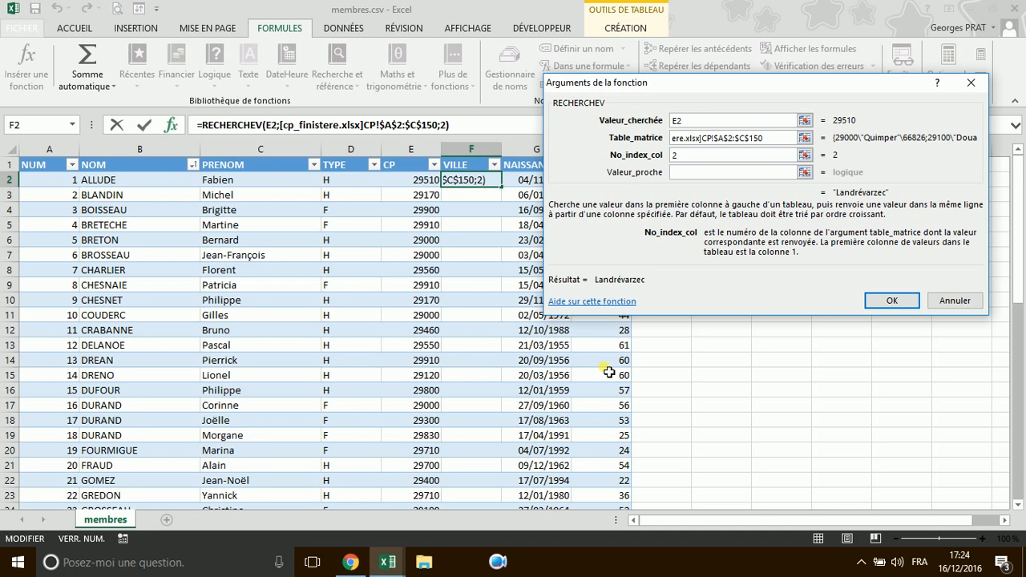
left_click(689, 173)
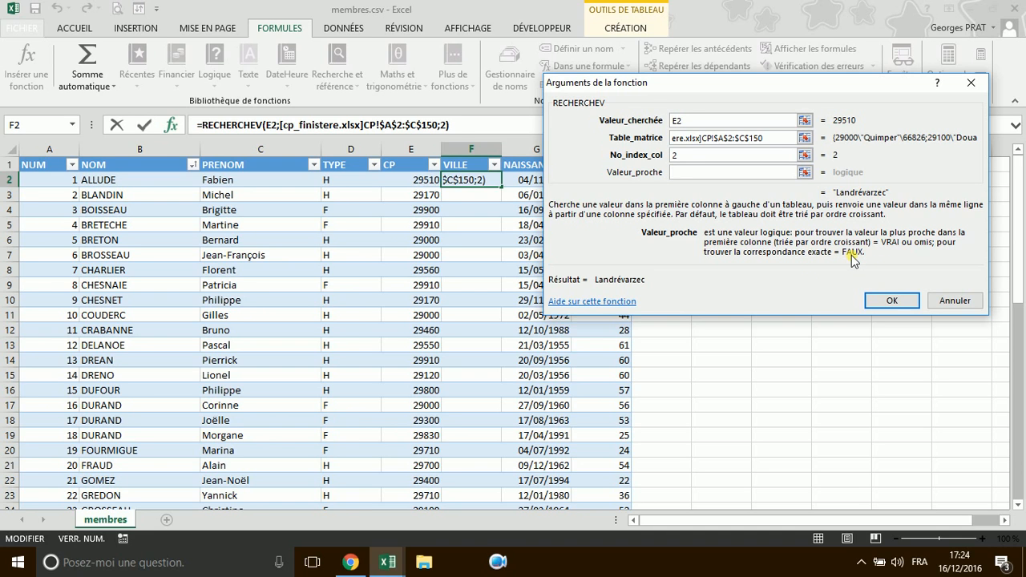
type("FAUX")
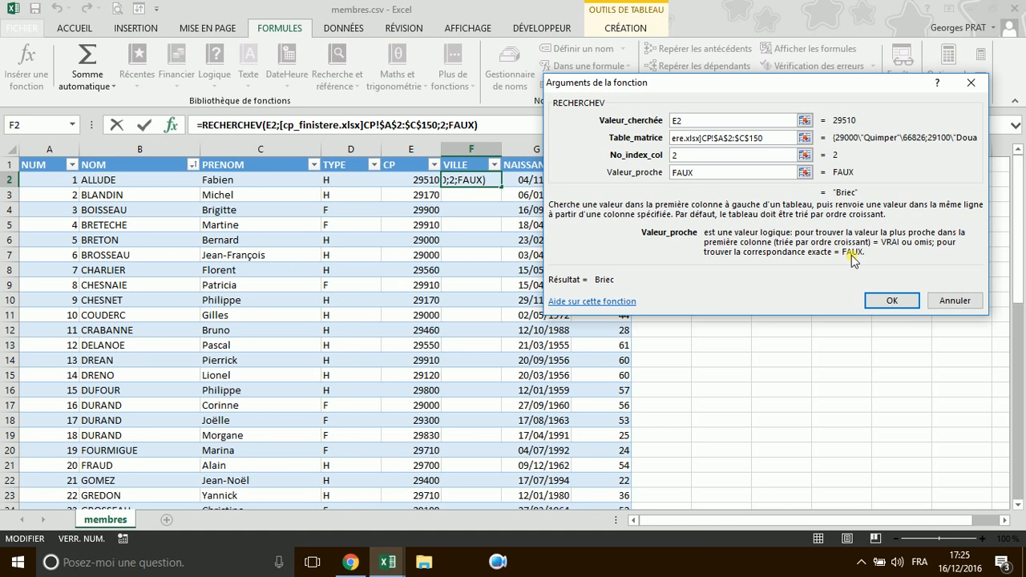
left_click(891, 301)
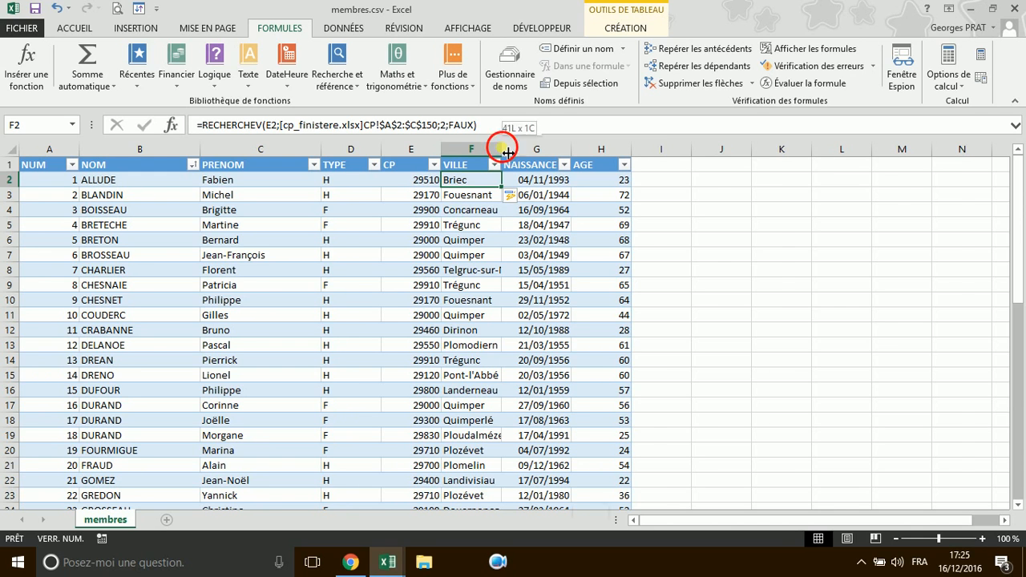
double_click(502, 152)
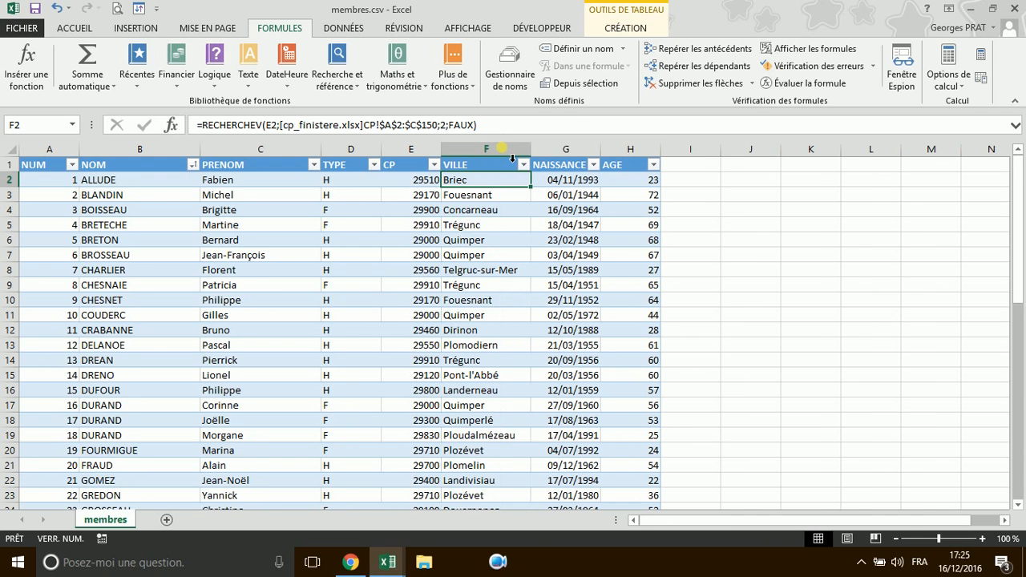
left_click(214, 285)
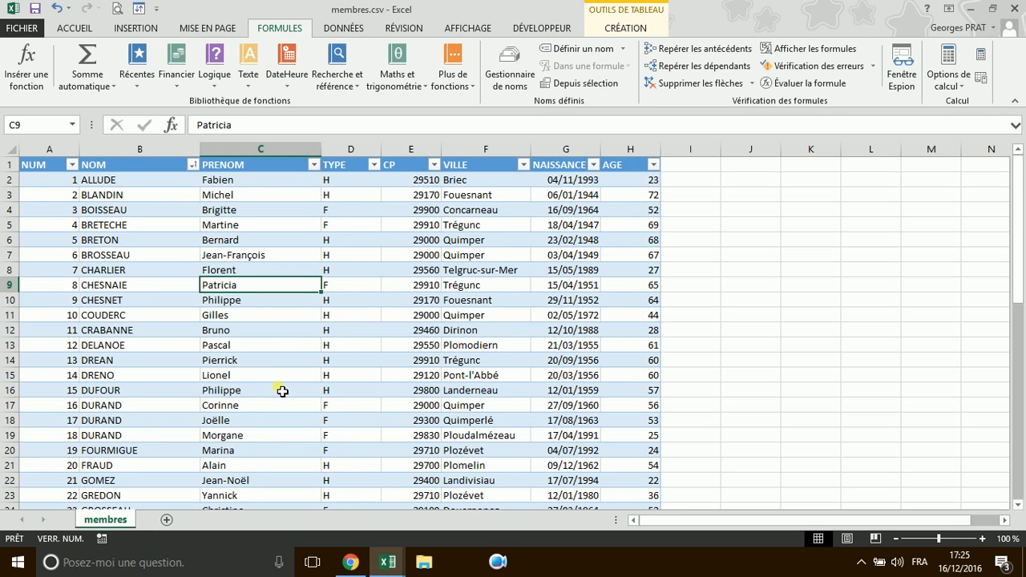
Step: Save the workbook in the Downloads folder as membres.xlsx, using the Classeur Excel (*.xlsx) file type
left_click(18, 30)
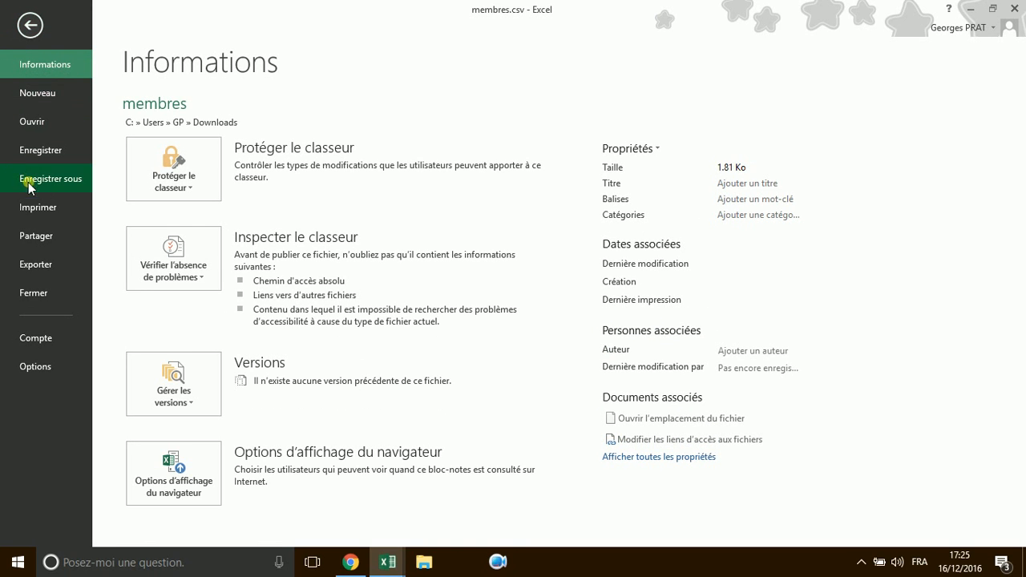
left_click(47, 186)
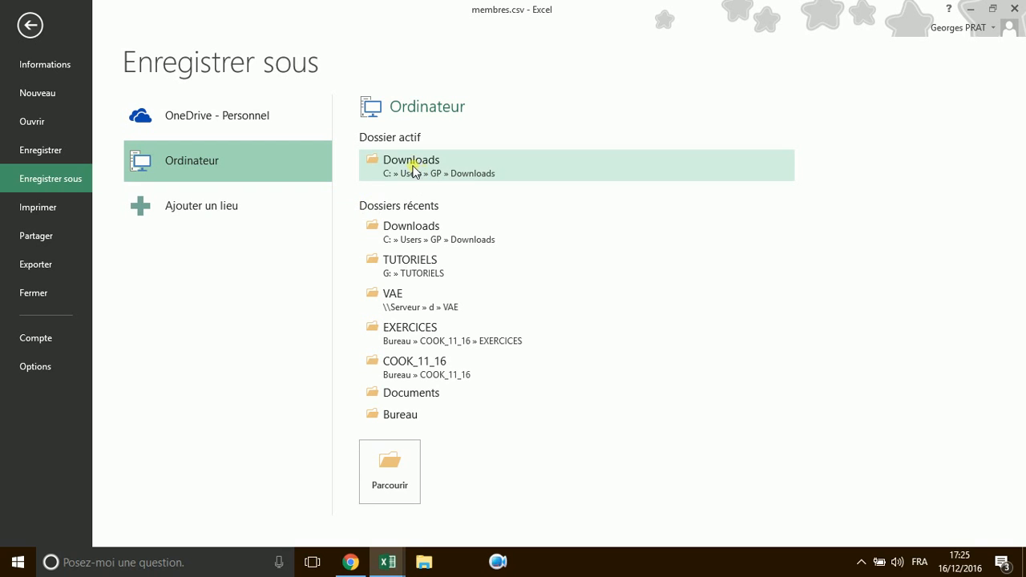
left_click(413, 172)
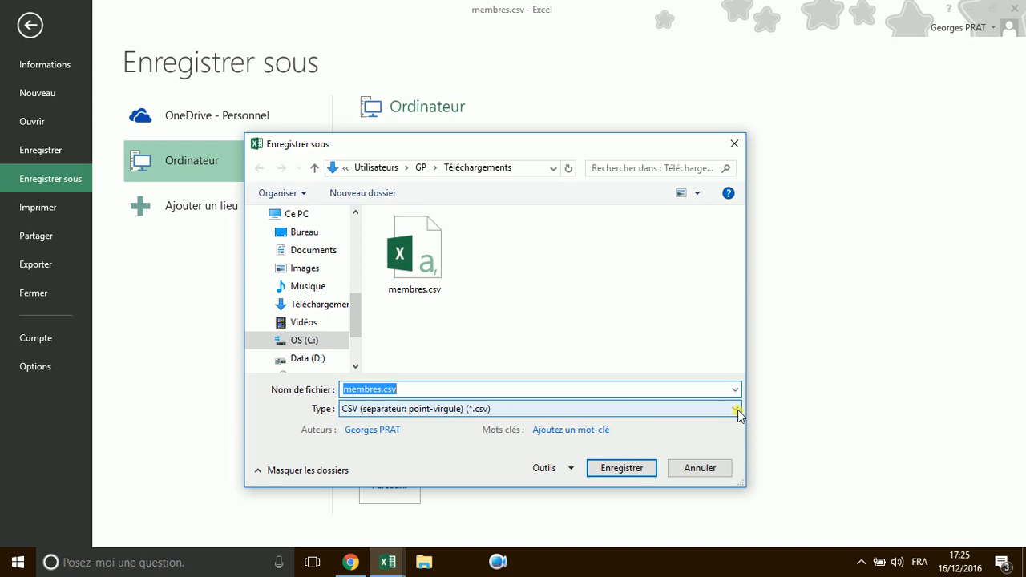
left_click(735, 411)
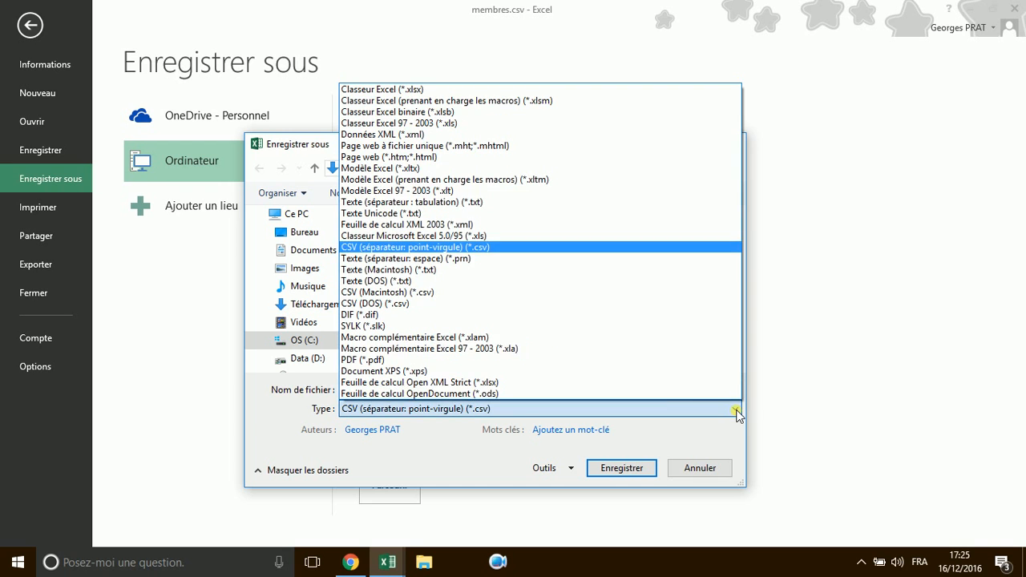
left_click(367, 91)
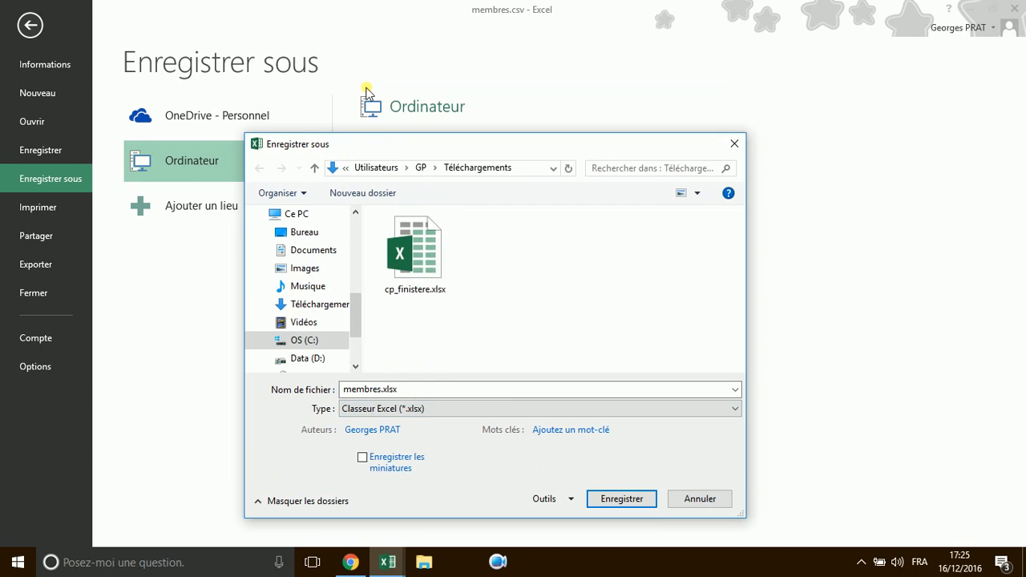
left_click(622, 498)
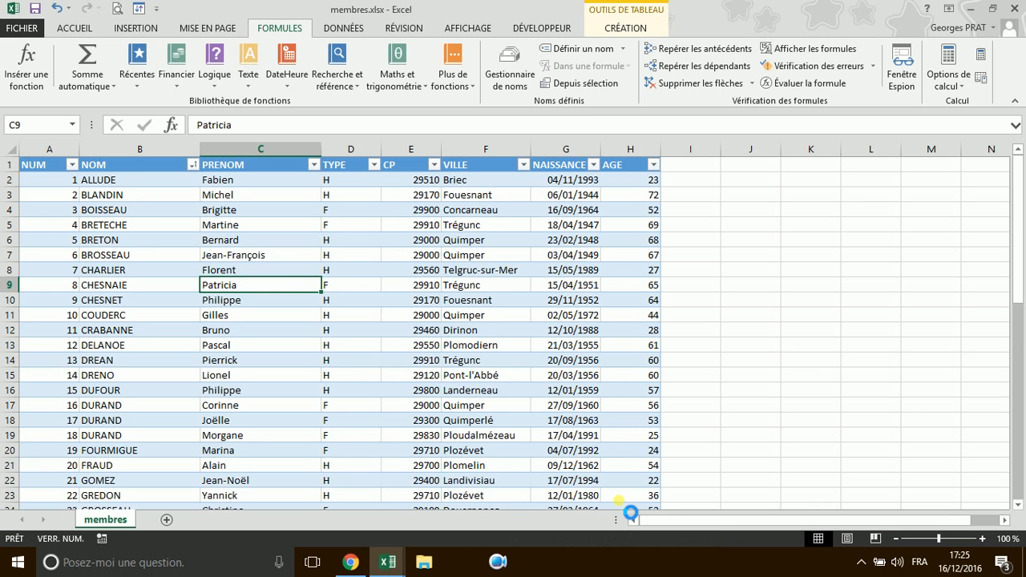